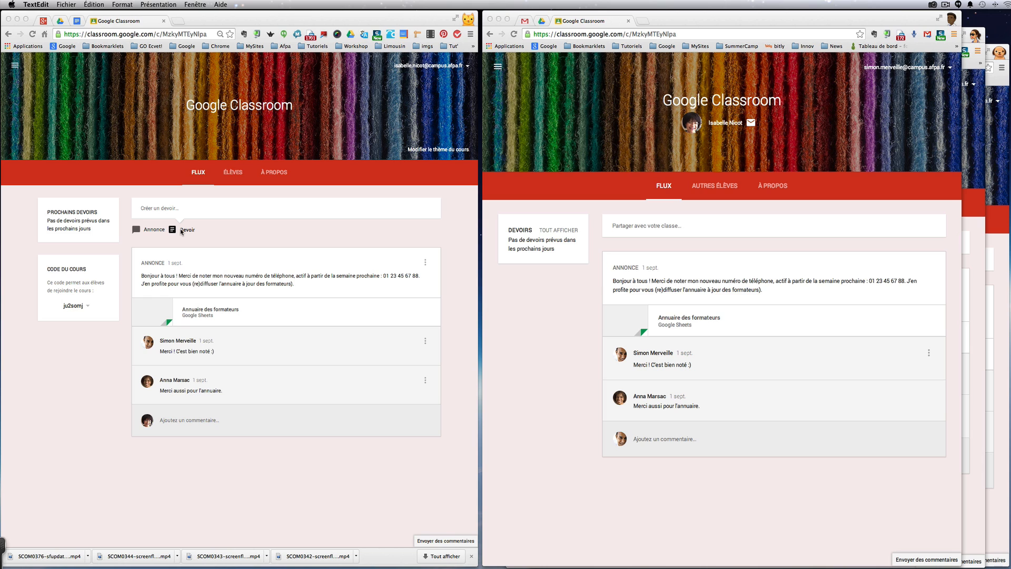
- Start an assignment titled "Vos attentes" with a description asking students to state their training expectations in the attached document and mentioning a bonus Classroom video
click(150, 208)
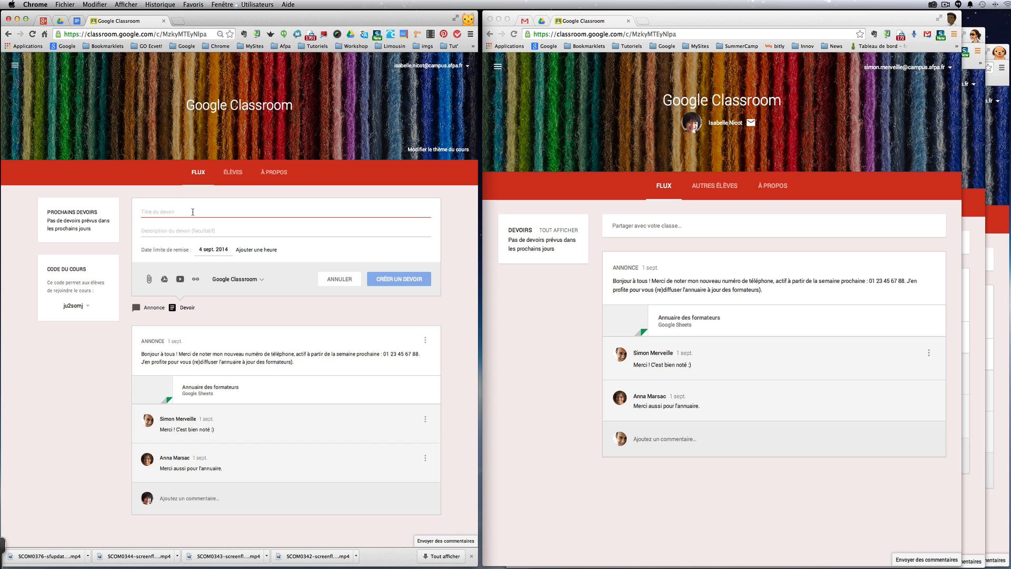
text(Vos attentes)
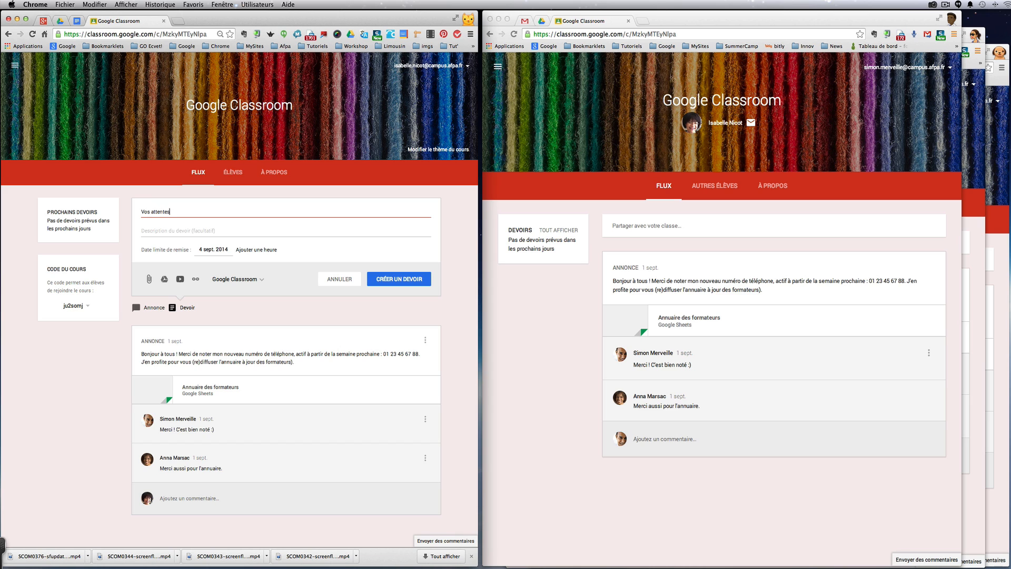
click(147, 231)
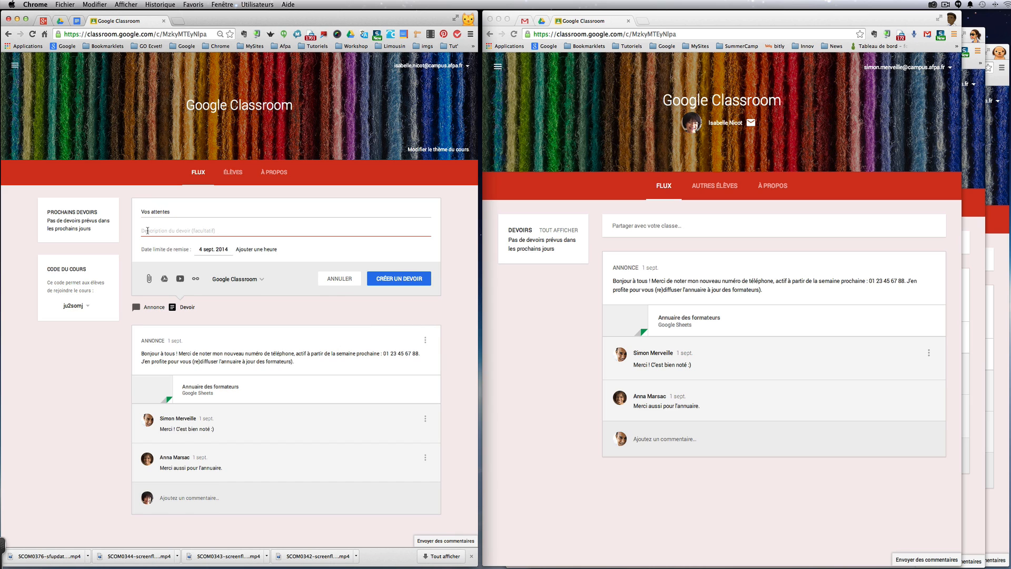
text(Vous avez pris connaissance du contenu de l'Atelier (sinon, visitez la rubrique "A propos" de ce cours). De mon côté, j'aimerais savoir ce que vous attendez de cette formation. Exprimez-vous dans le document ci-joint. En bonus, une courte vidéo de présentation de Classroom)
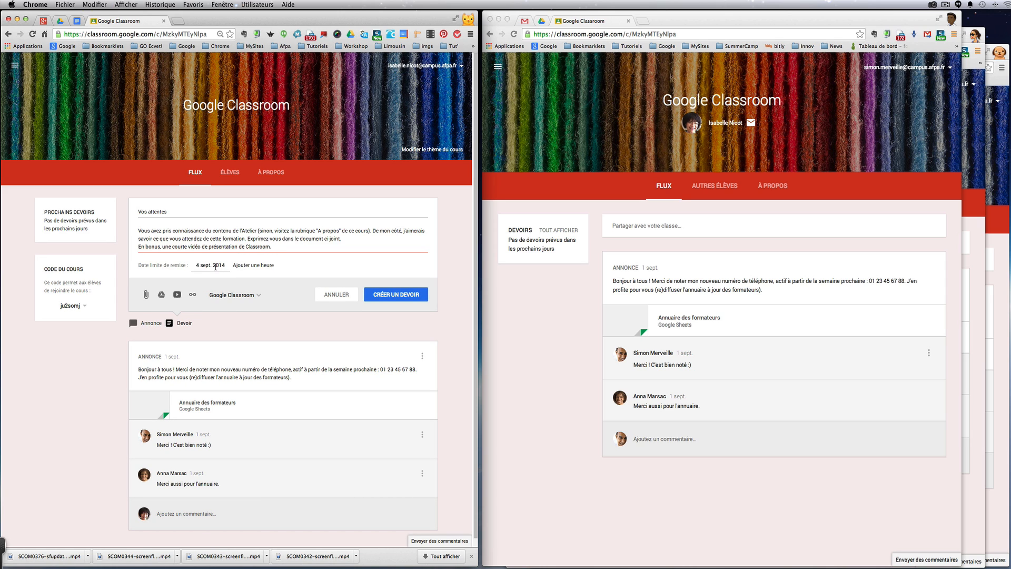
- Add a submission time of 19:00 to the assignment's due date of 4 sept. 2014
click(254, 266)
click(254, 265)
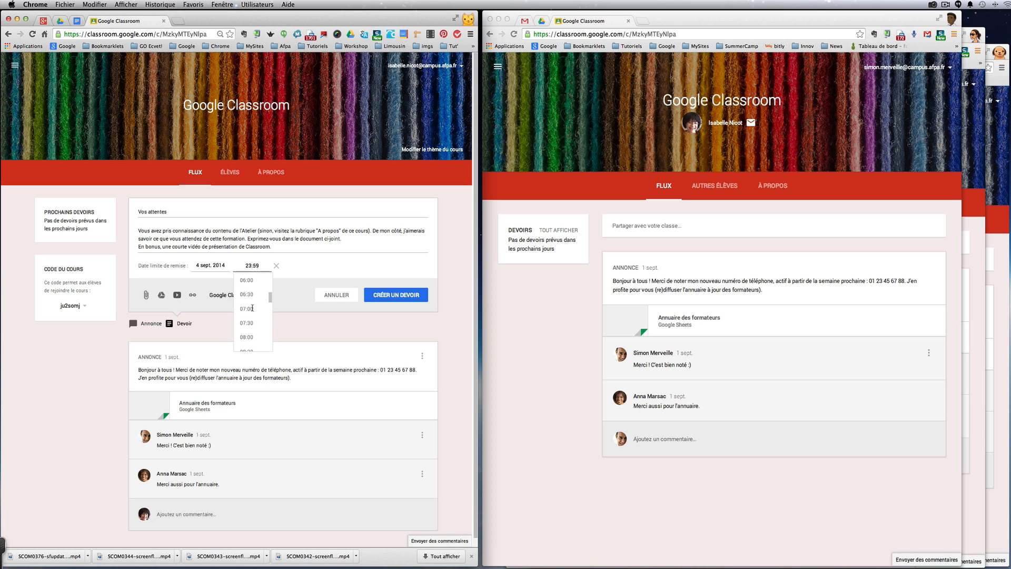
scroll(248, 310, down, 3)
click(247, 318)
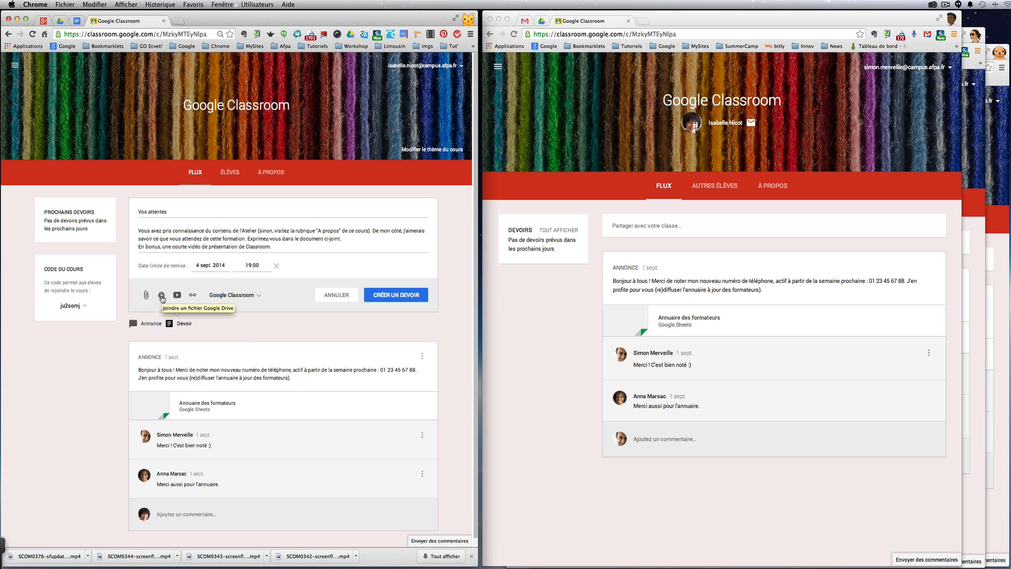
- Attach the "Vos attentes" document from the Drive folder Ateliers > Using Google Classroom, with the option "Faire une copie par élève"
click(161, 295)
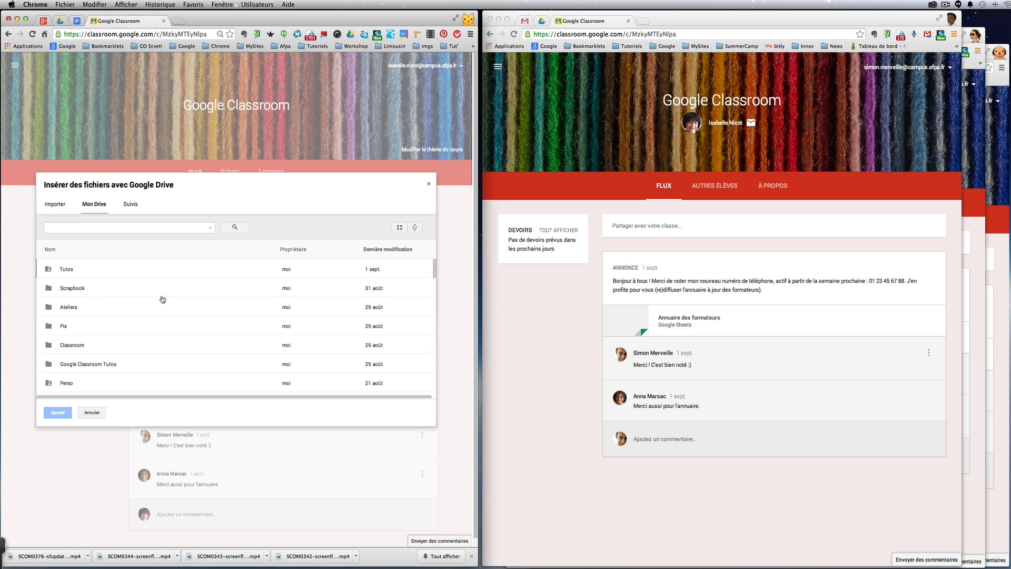
double_click(66, 306)
double_click(72, 275)
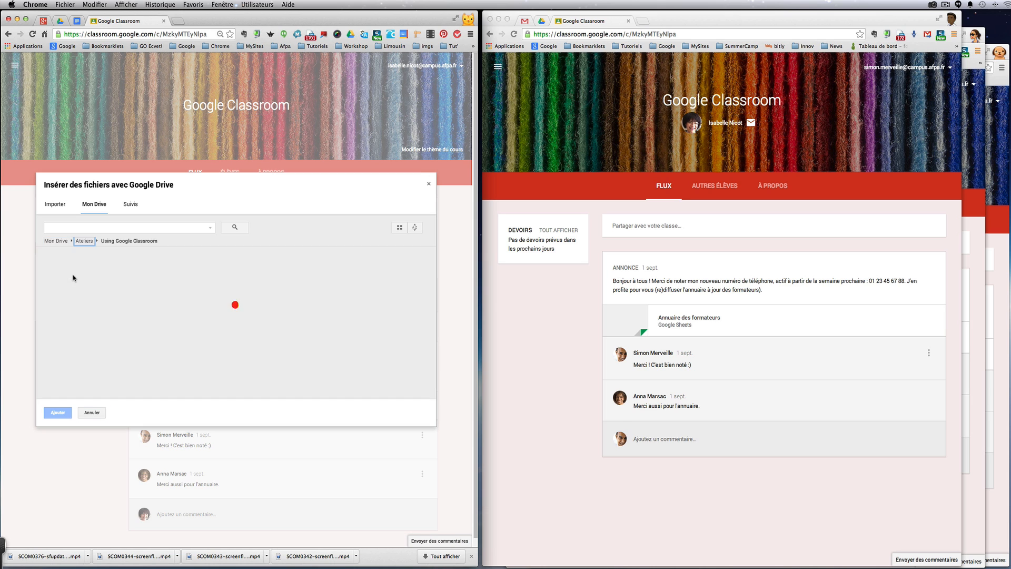
double_click(77, 325)
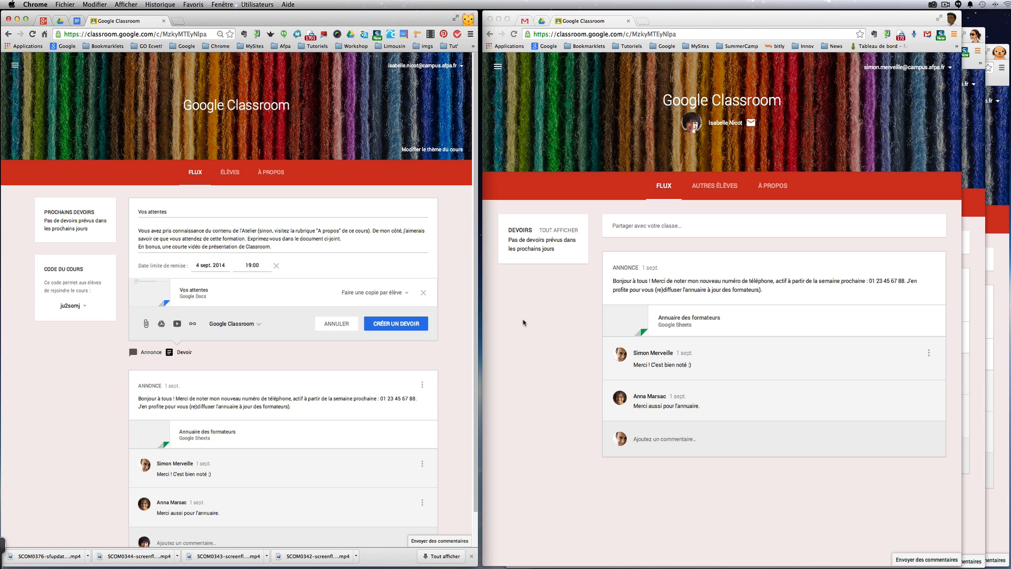
click(406, 294)
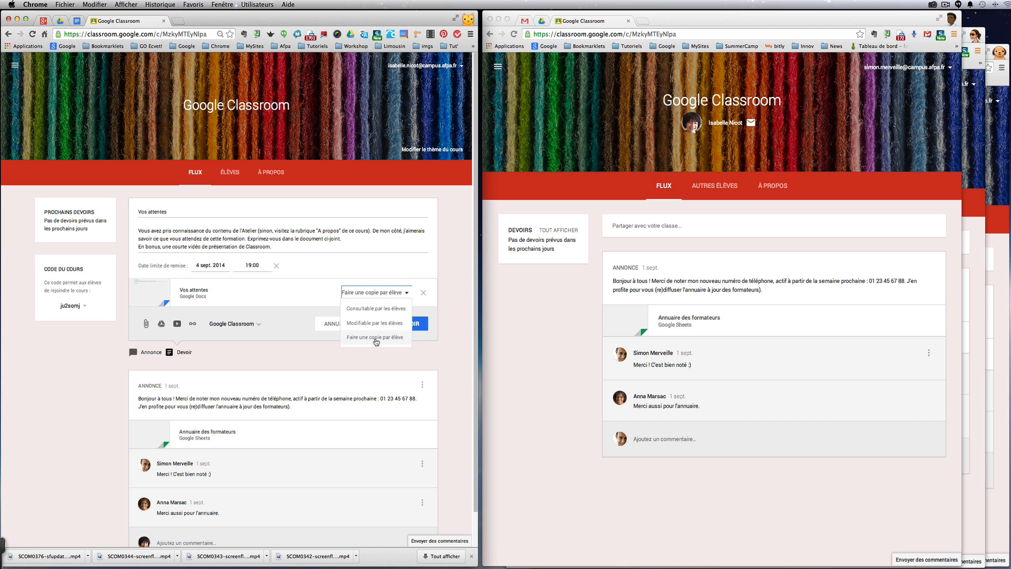
click(376, 338)
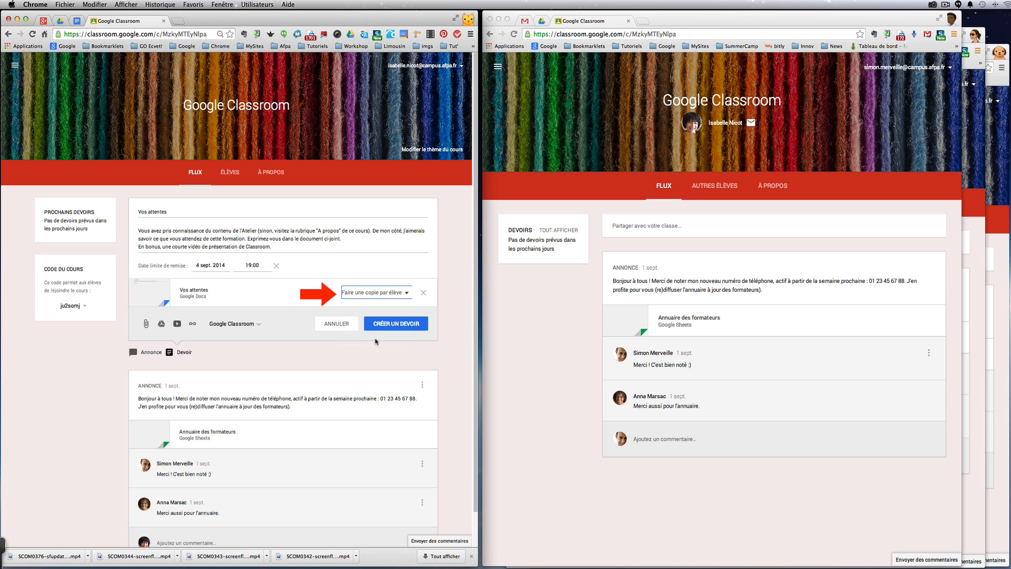
- Search YouTube for "what is google classroom" and attach the video "What is Google classroom?" to the assignment
click(177, 324)
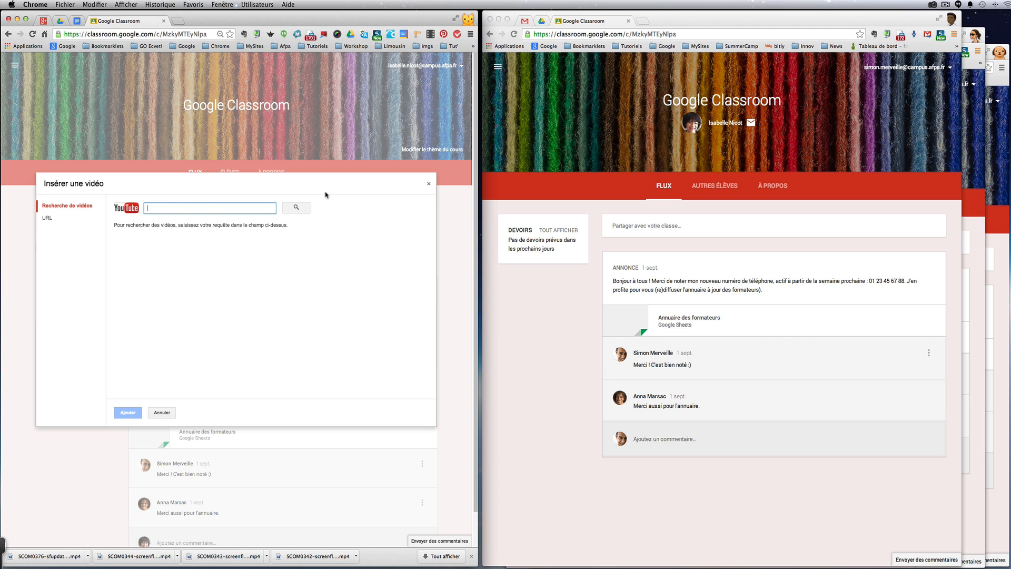
text(what is google class)
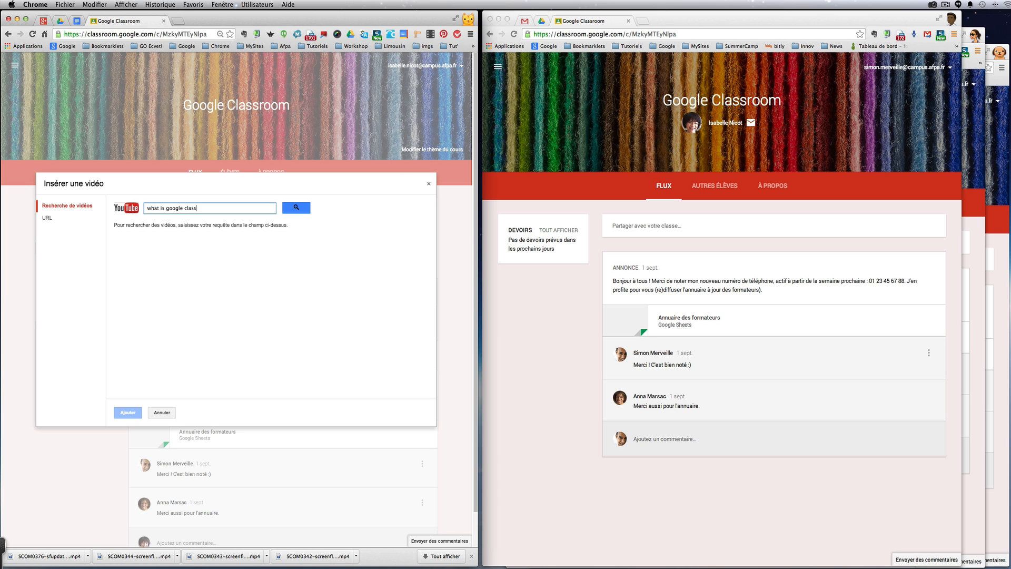
text(room)
key(Return)
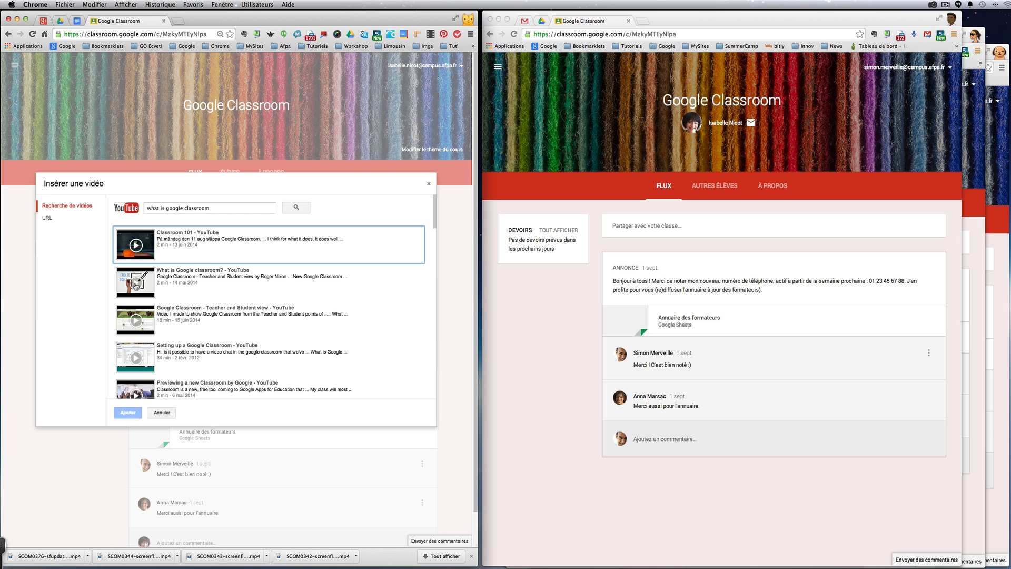
click(135, 285)
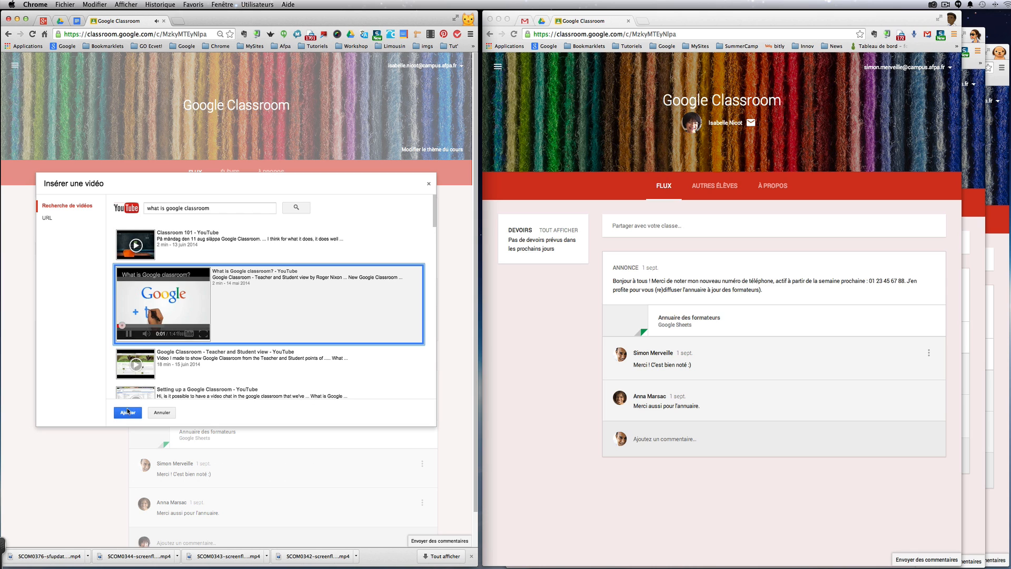
click(127, 334)
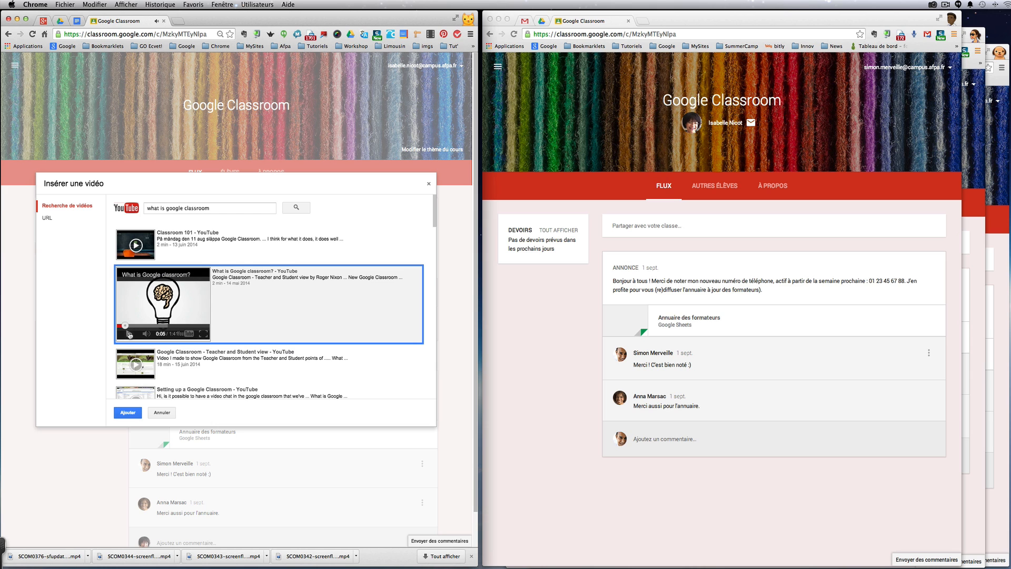
click(128, 413)
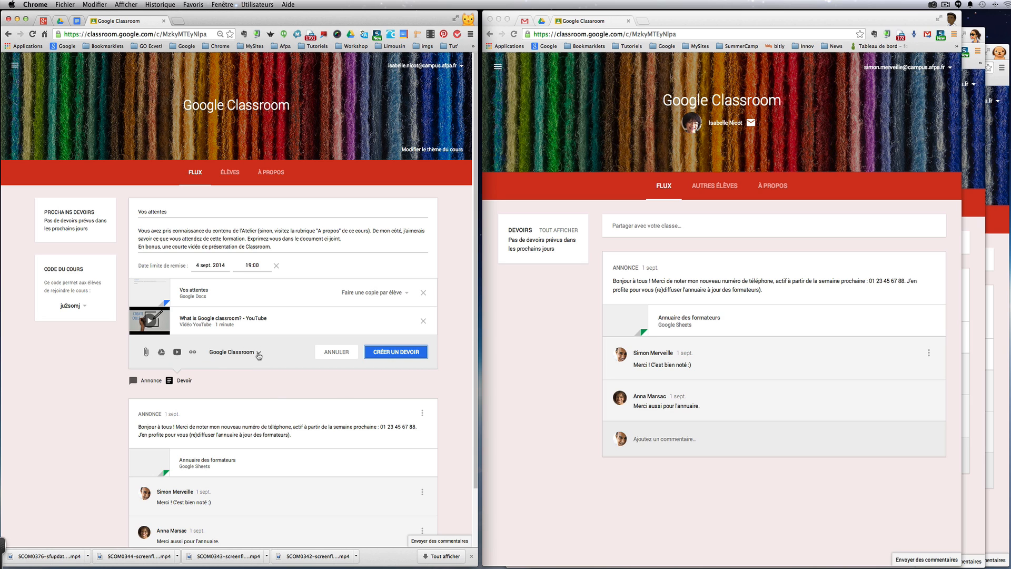
- Publish the assignment to the Google Classroom course only, and load the new item in the student's stream
click(258, 353)
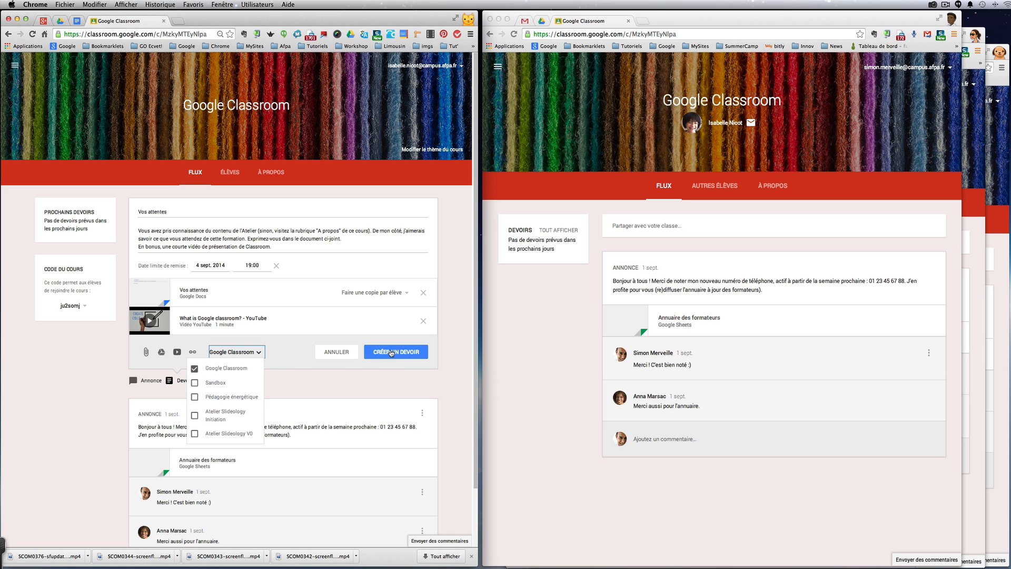
click(396, 352)
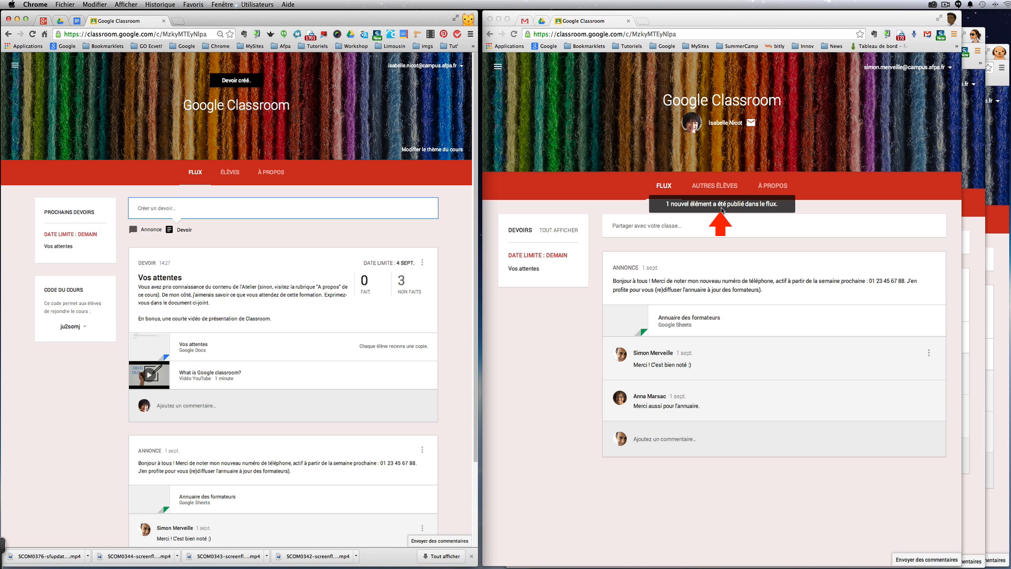
click(721, 210)
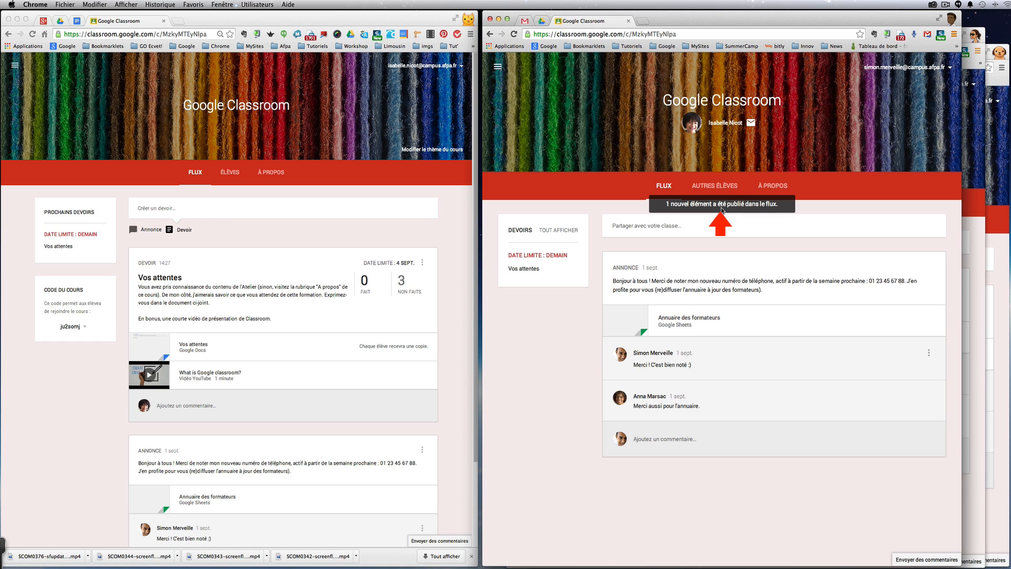
click(722, 205)
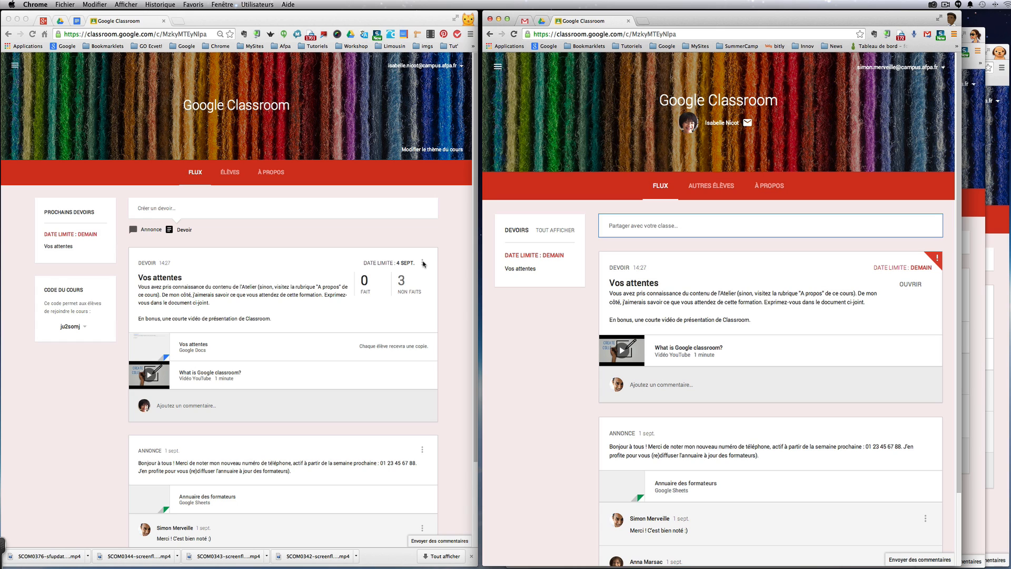
- View the edit options of the "Vos attentes" assignment, then open its list of students with undone work and clear the filter
click(423, 263)
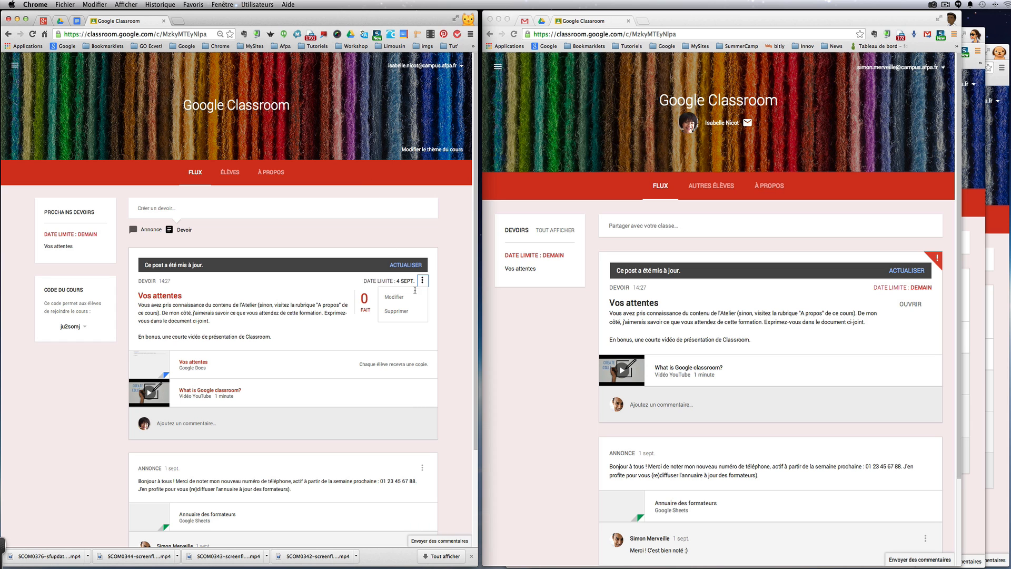
click(410, 332)
click(402, 303)
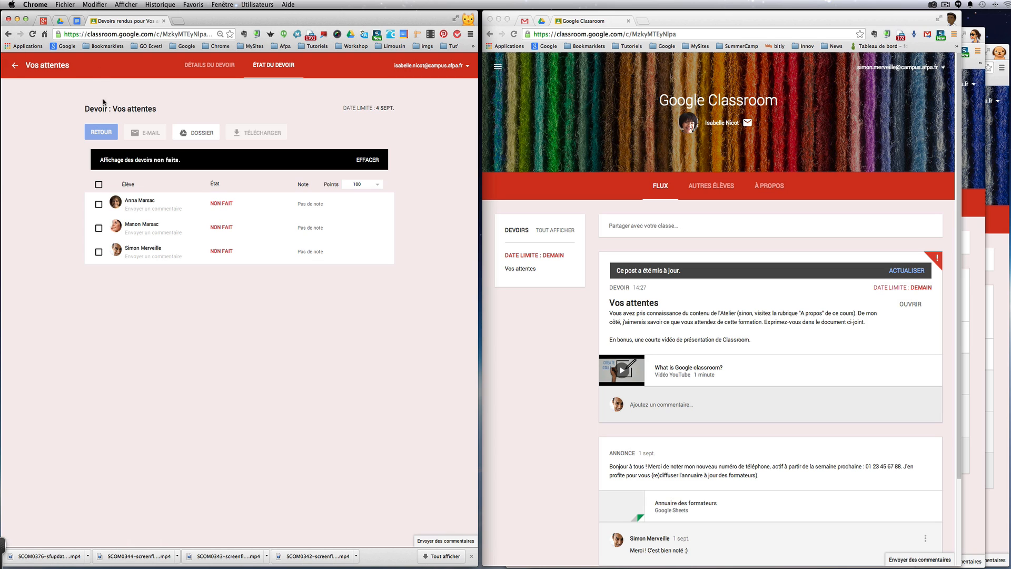
click(367, 160)
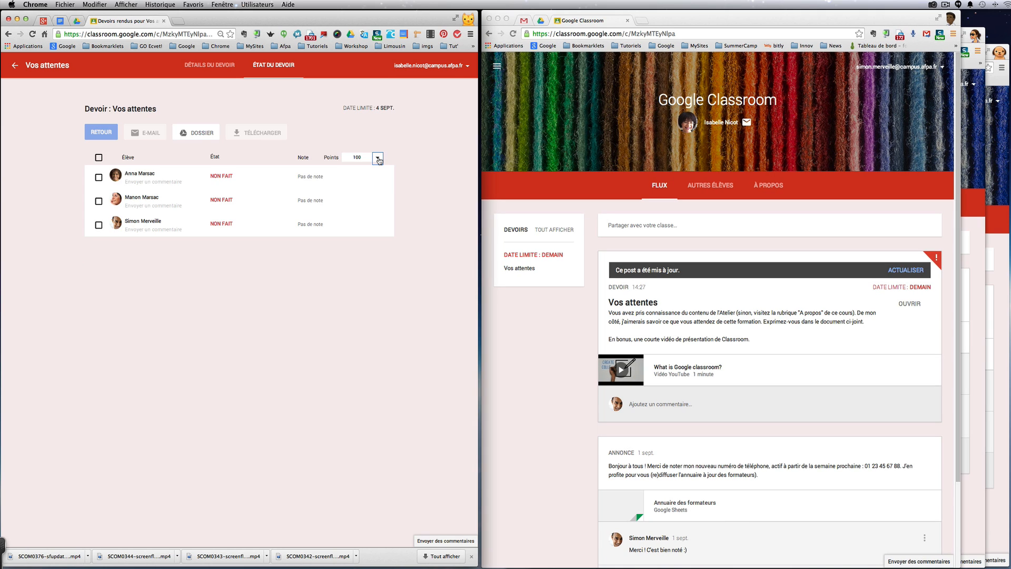
- Set the assignment's points scale to "Non noté" and confirm the update
click(378, 160)
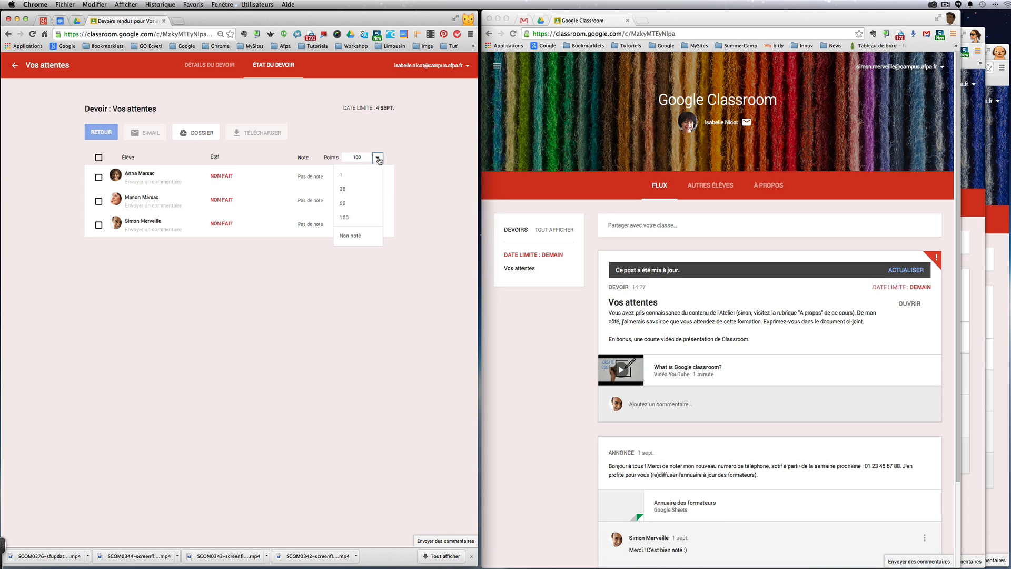
click(358, 237)
click(292, 321)
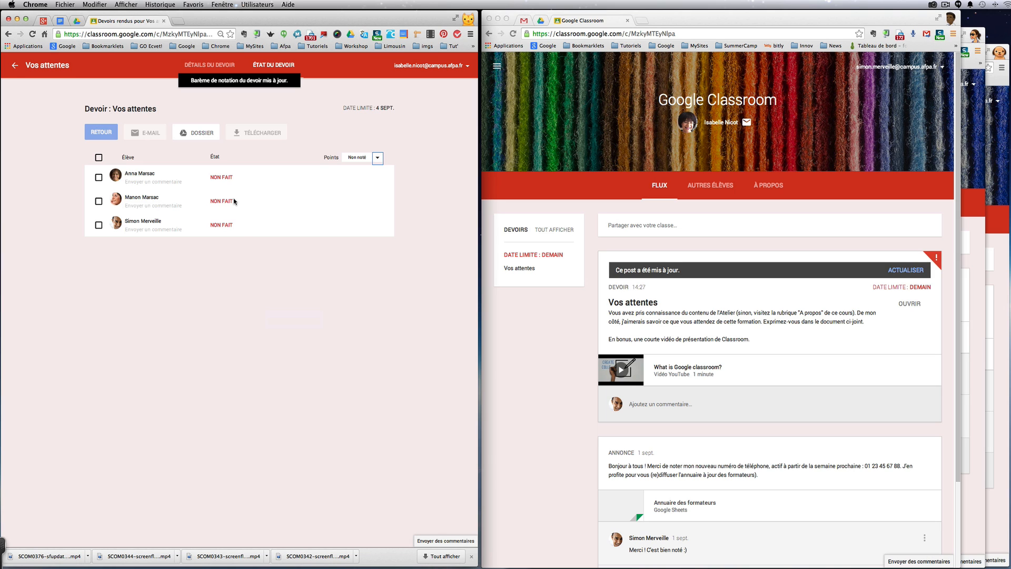
- Select the first two students in the assignment list and expand the submission details of all three students
click(98, 201)
click(98, 178)
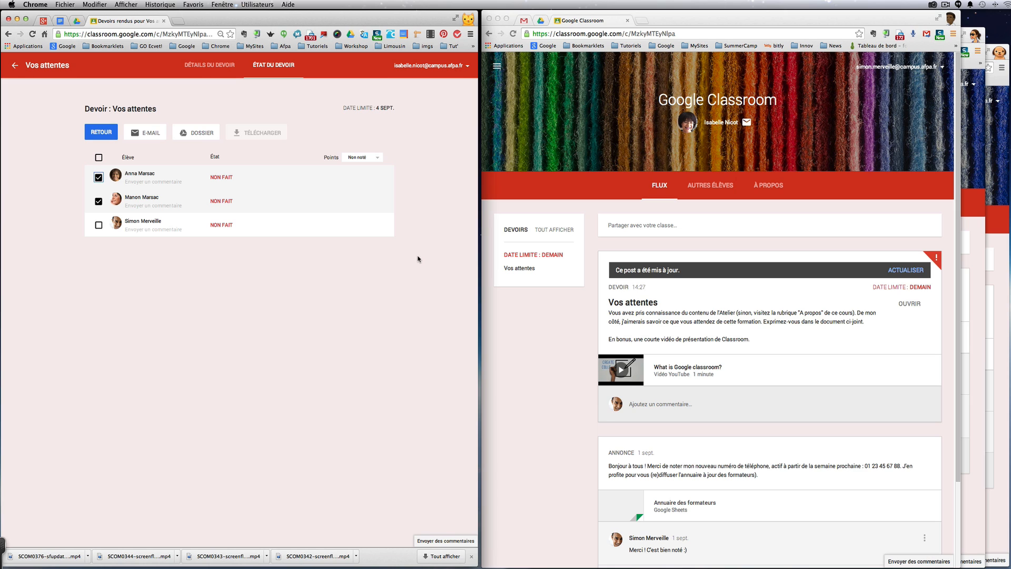
click(219, 178)
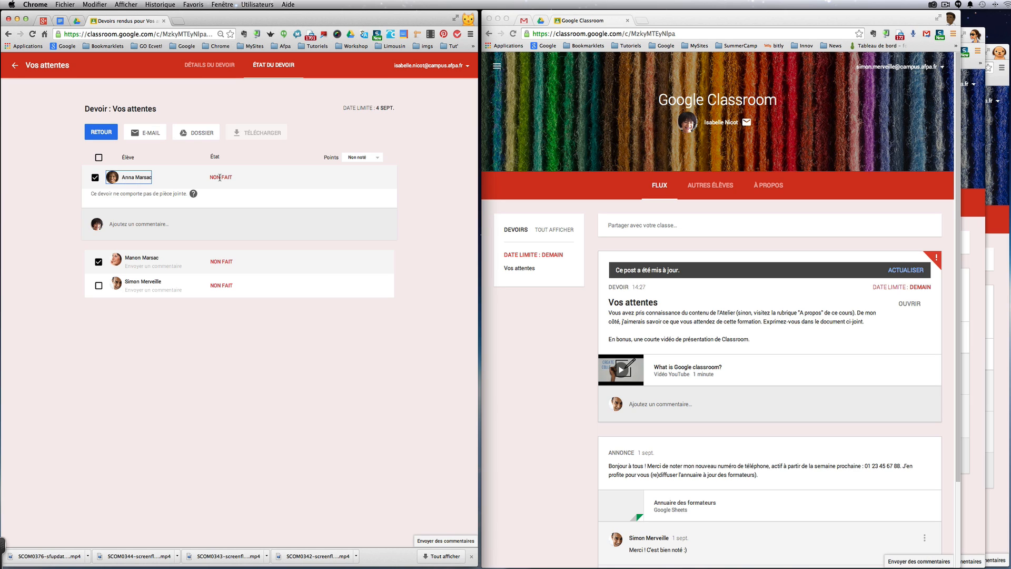
click(221, 262)
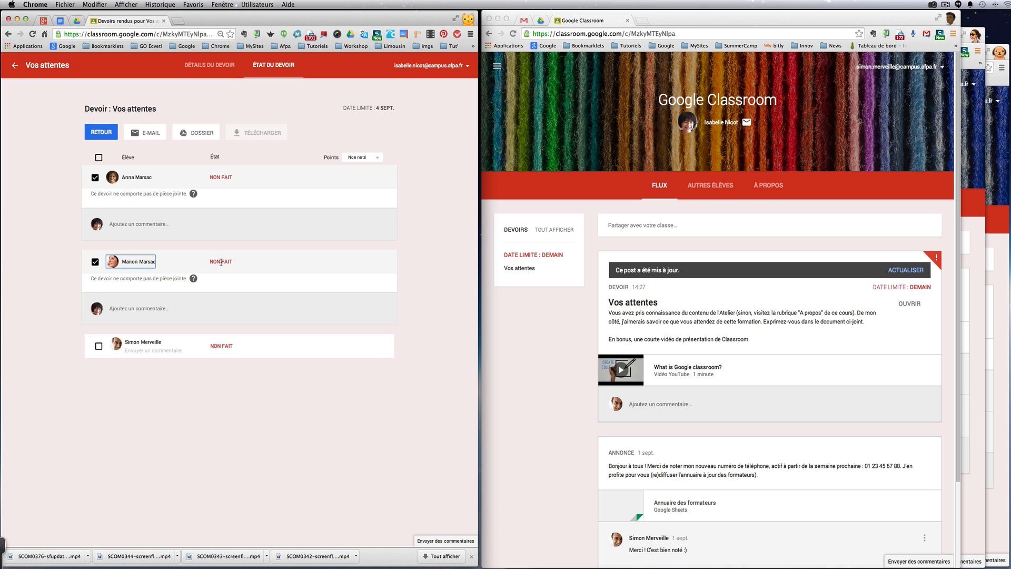
click(221, 346)
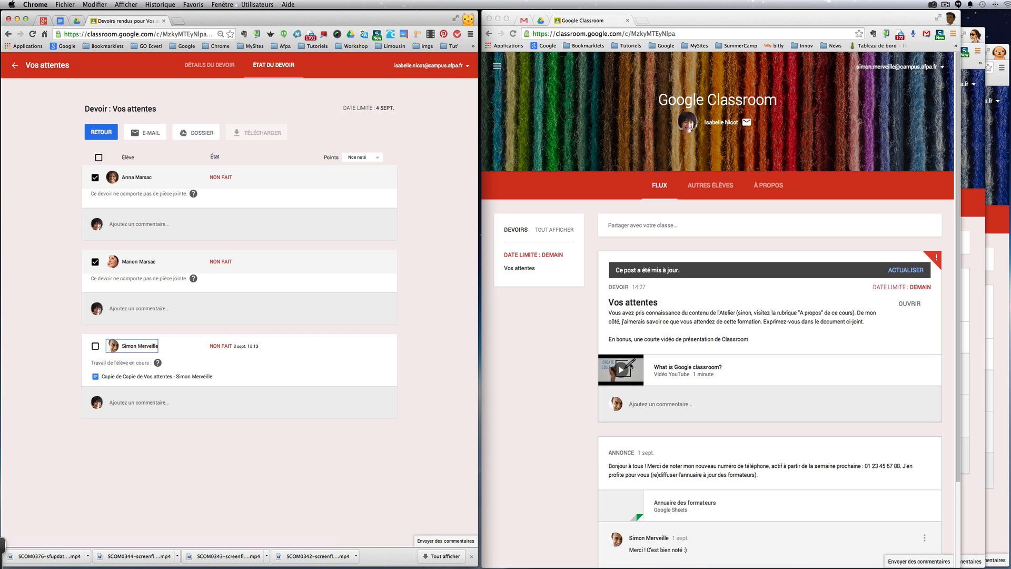
- Switch to the second student's browser window, update the stream and open the "Vos attentes" assignment to get the personal document copy
click(976, 246)
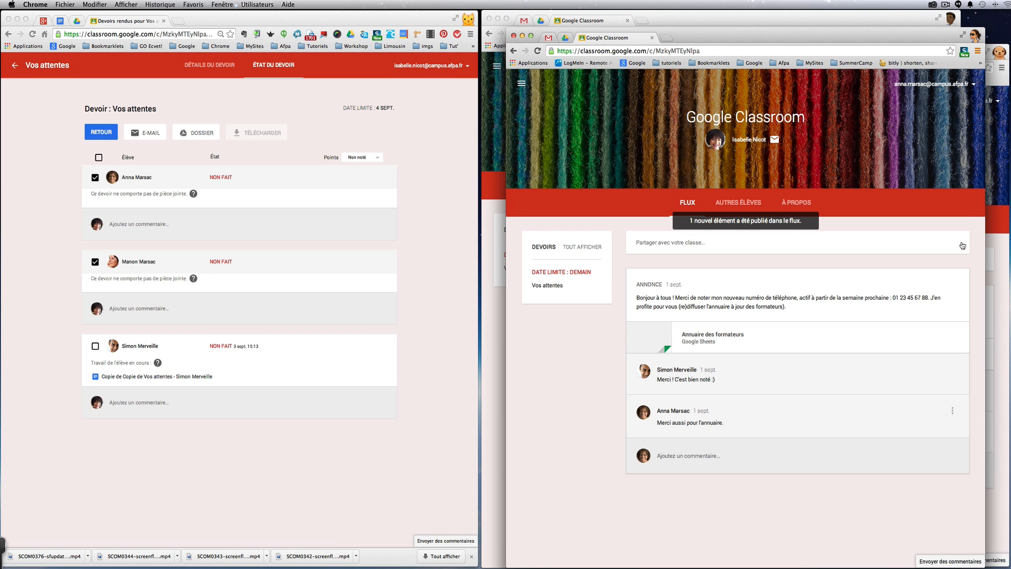
click(739, 223)
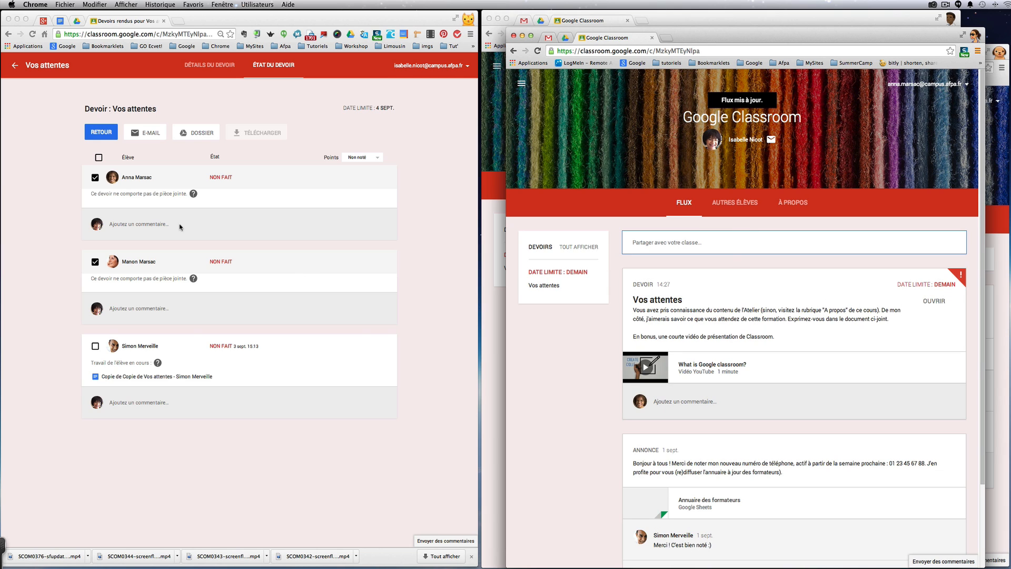
click(220, 179)
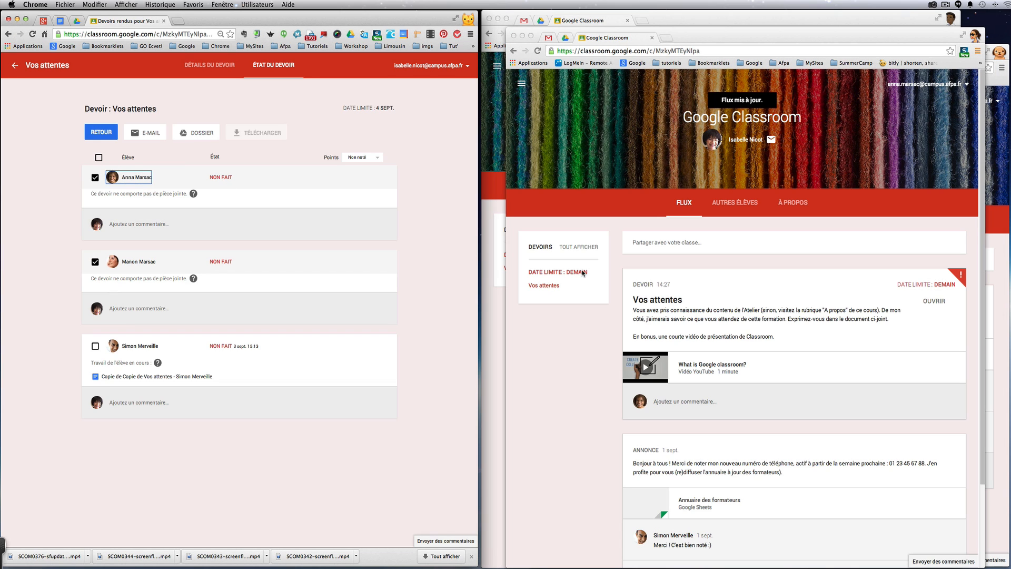
click(933, 300)
click(933, 300)
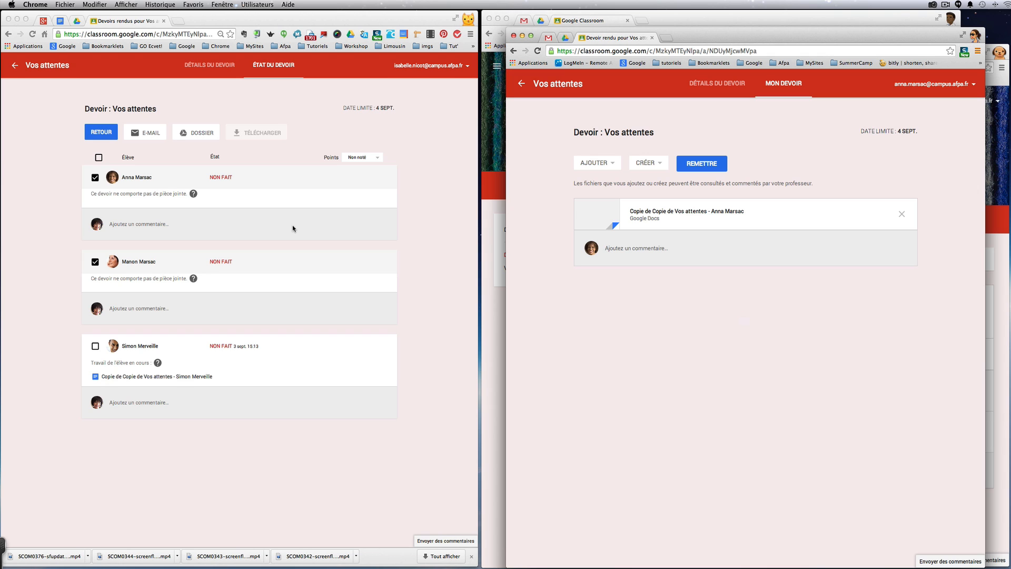
- Reload the first listed student's submission details in the teacher's assignment status page to check for the document copy
click(220, 179)
click(220, 178)
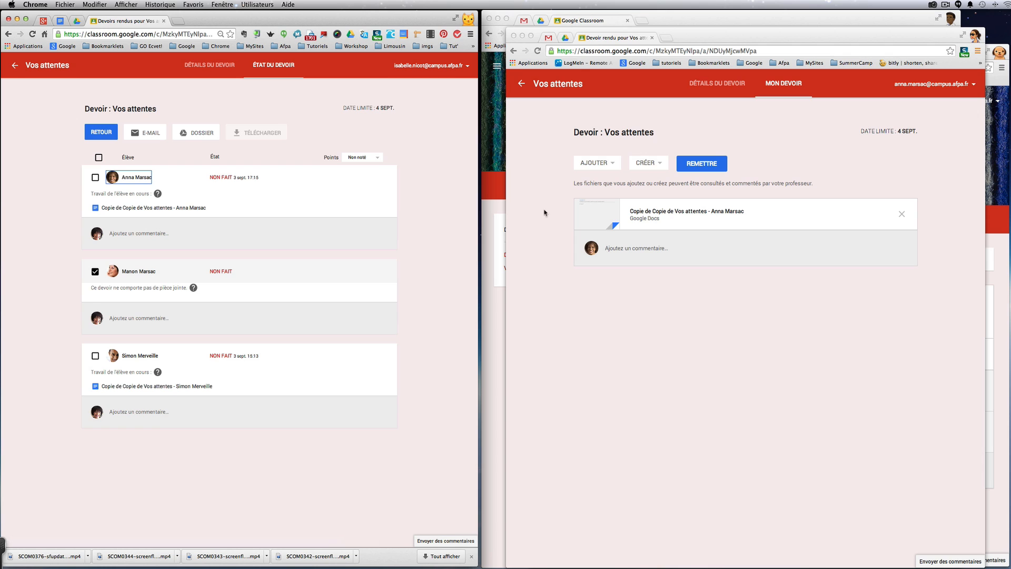
- Open the first listed student's document copy in both the teacher's and that student's windows, and show the teacher's available editing modes
click(156, 209)
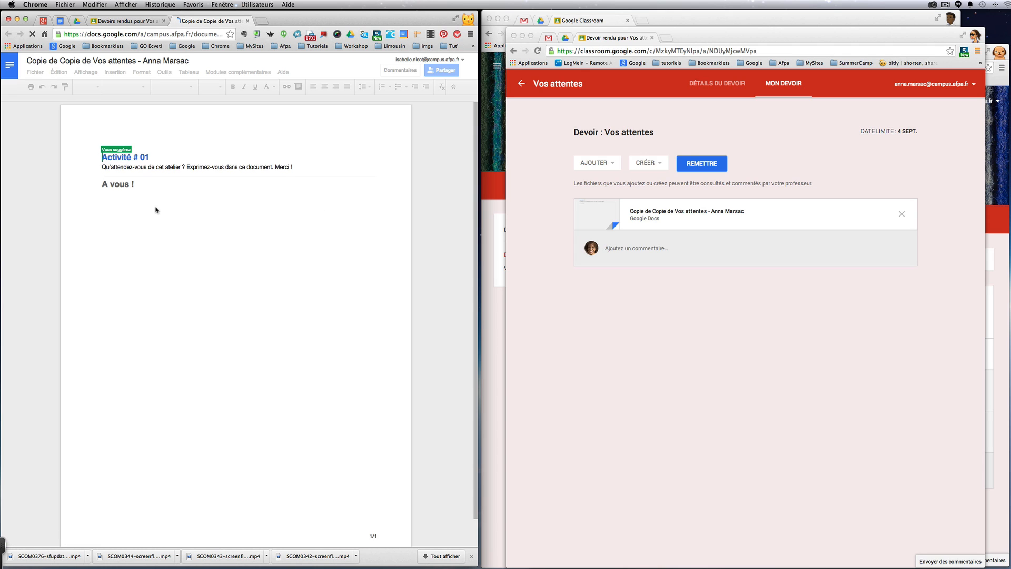
click(681, 212)
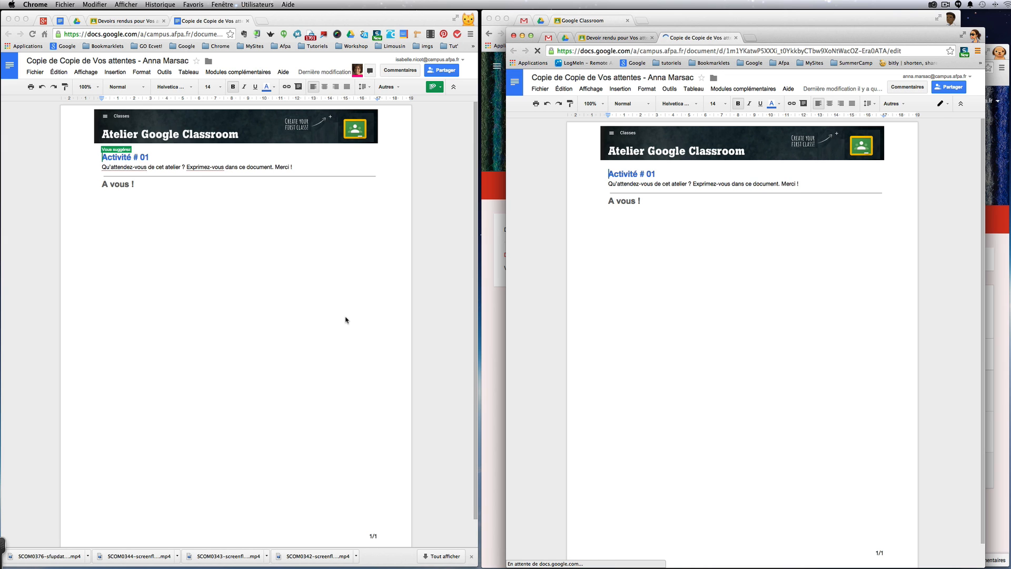
click(440, 88)
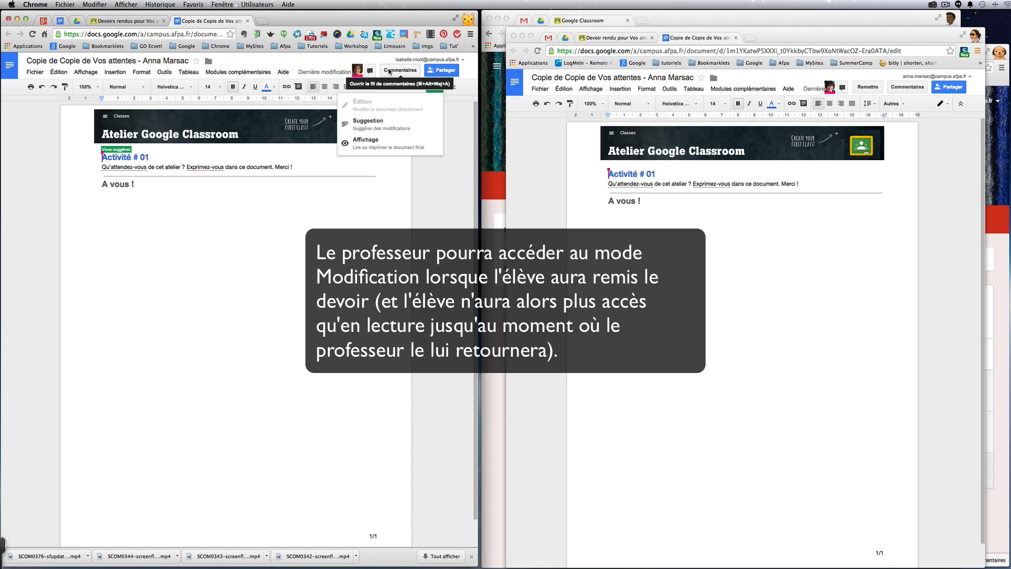
- Open the document's group chat in the teacher's and student's windows, and close the document in both
click(370, 70)
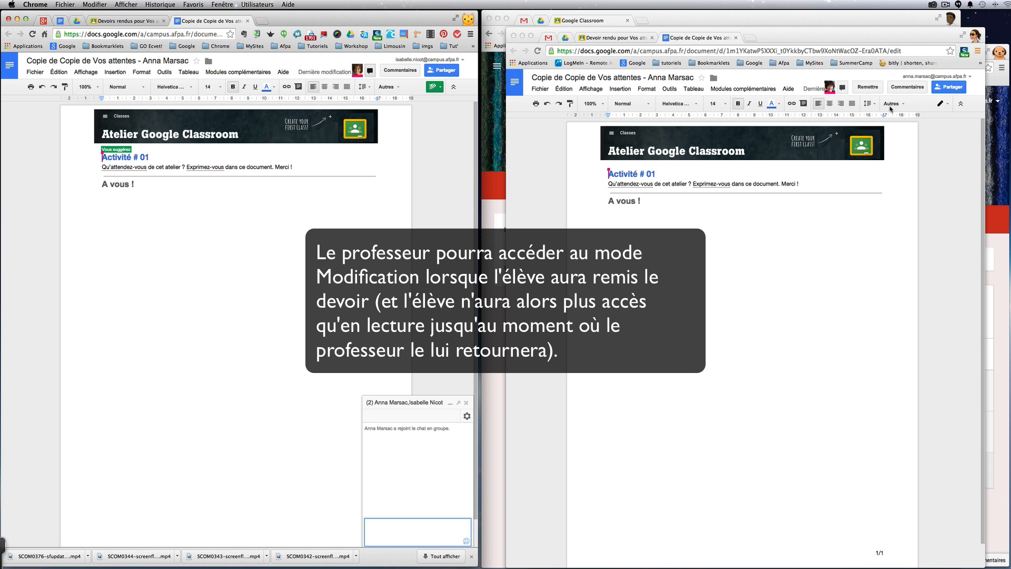
click(842, 88)
click(843, 88)
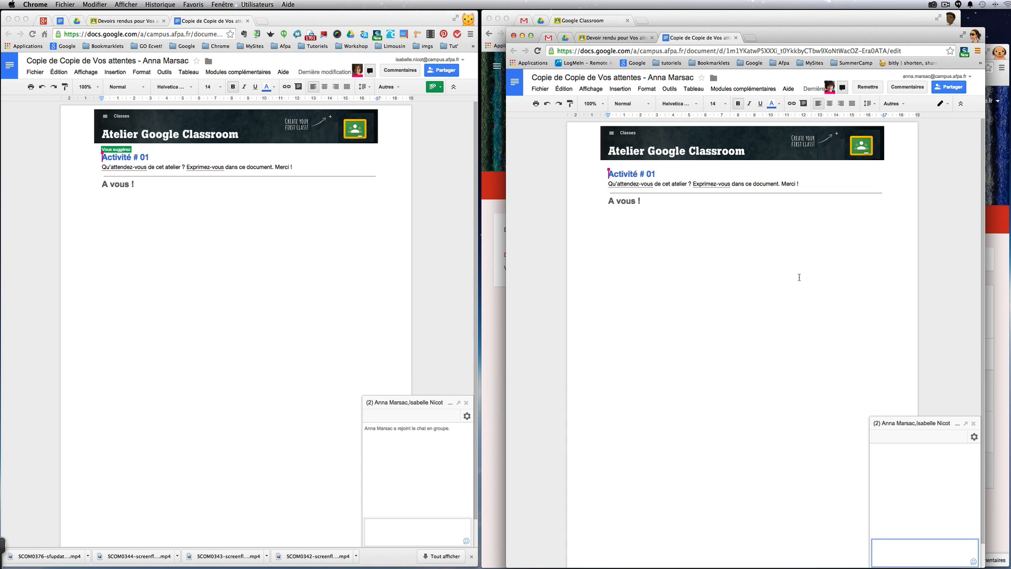
click(735, 38)
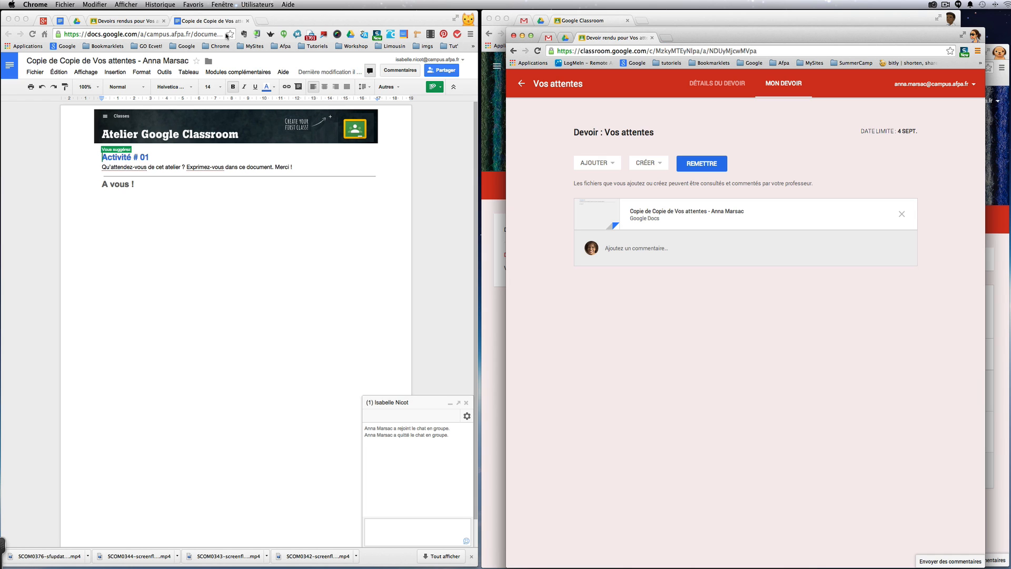
click(247, 21)
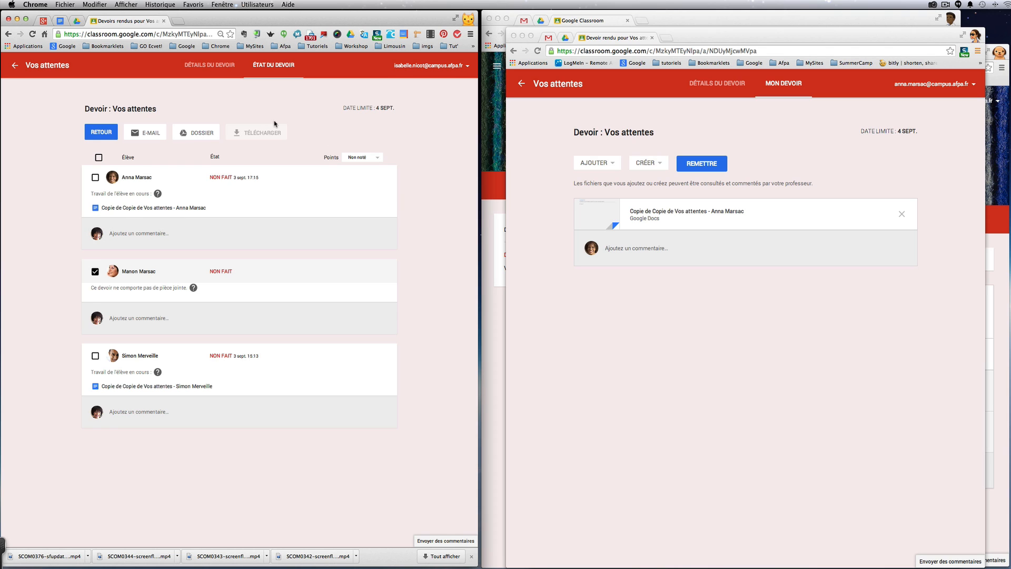
- View the assignment's details and its modify and delete options in the teacher's window, and return to the assignment status page
click(210, 67)
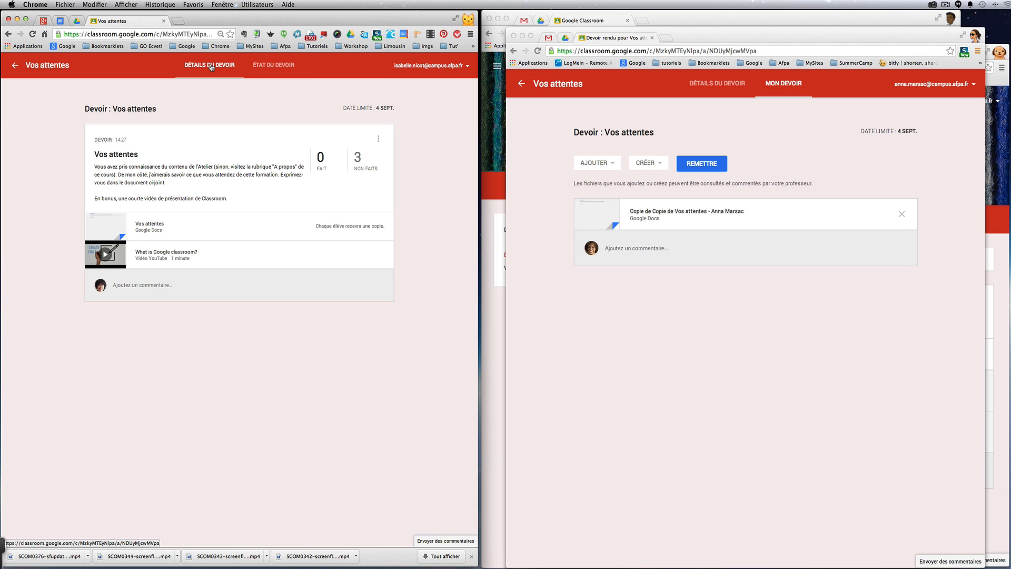
click(378, 139)
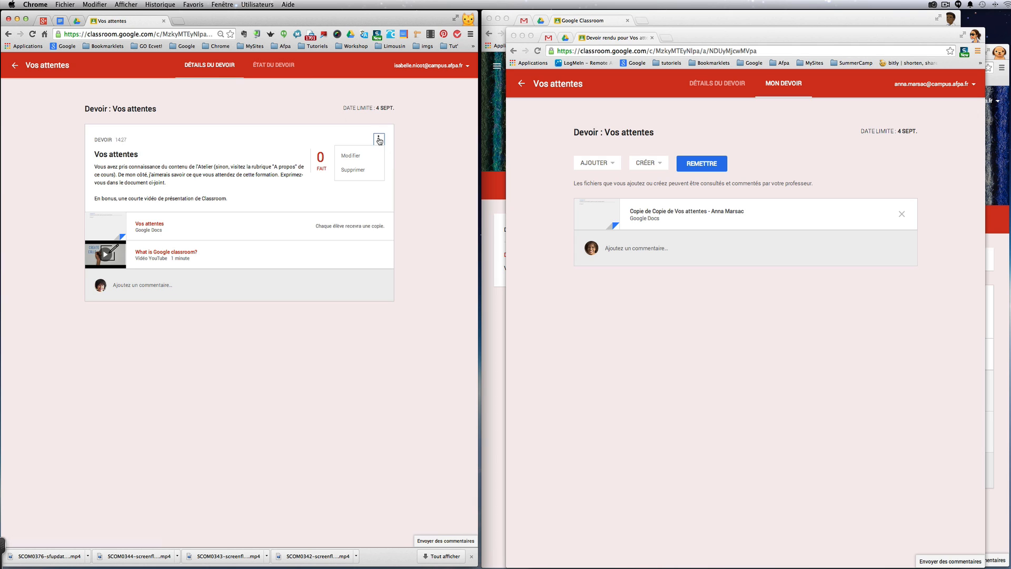
click(273, 65)
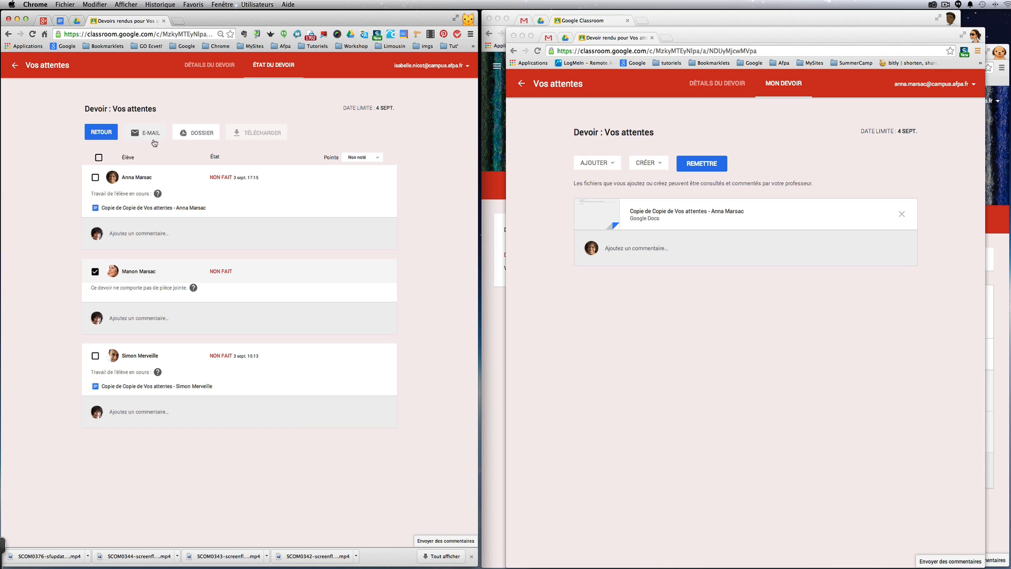
- Switch to the third listed student's browser window, open the "Vos attentes" assignment, review its document copy and return to the assignment page
click(691, 21)
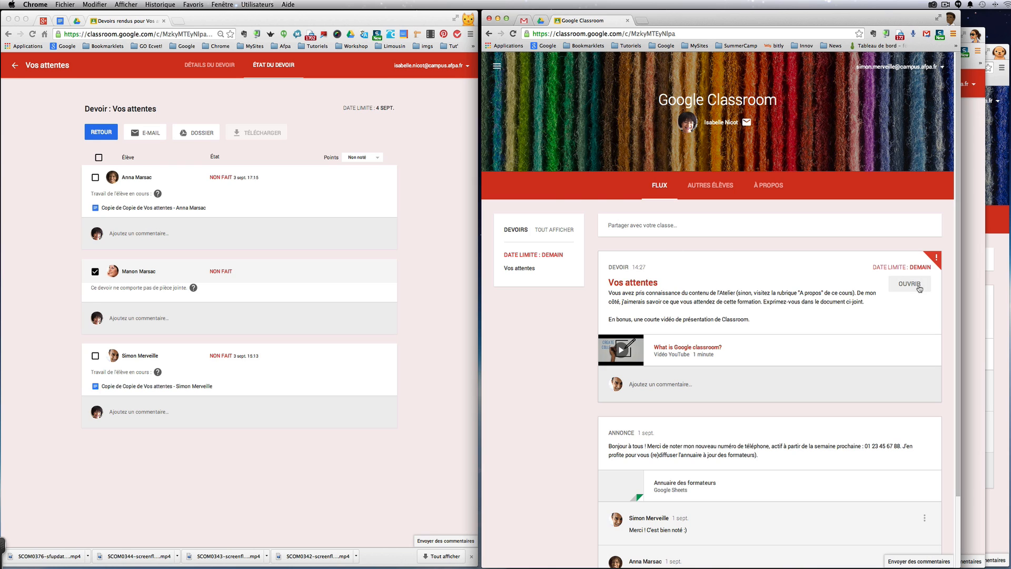
click(895, 284)
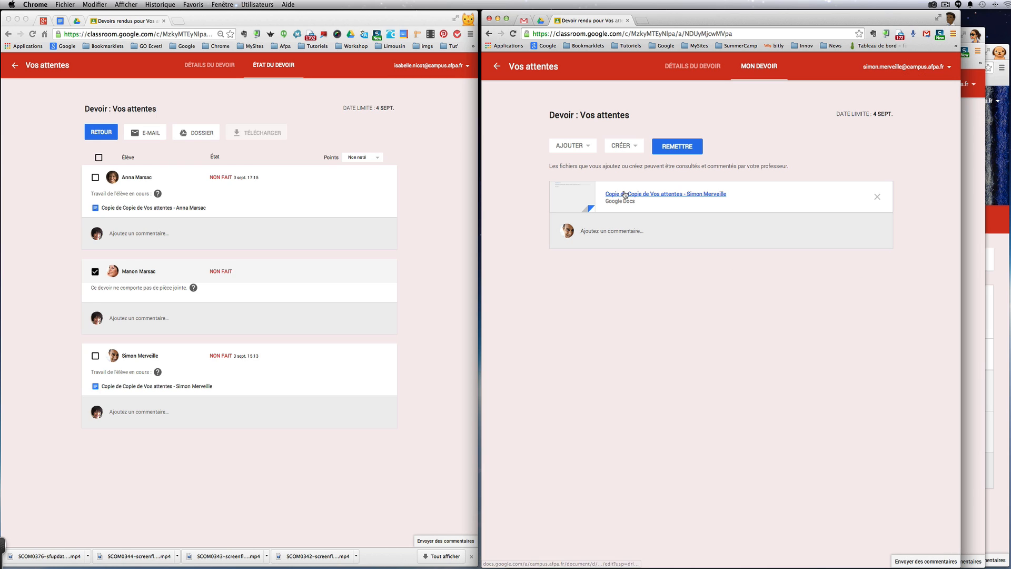
click(667, 194)
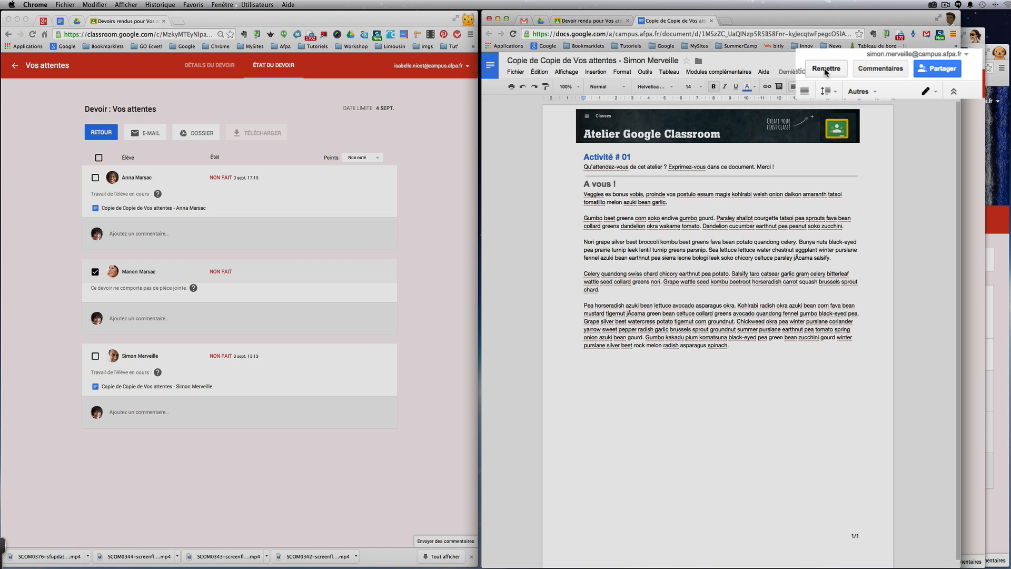
click(824, 71)
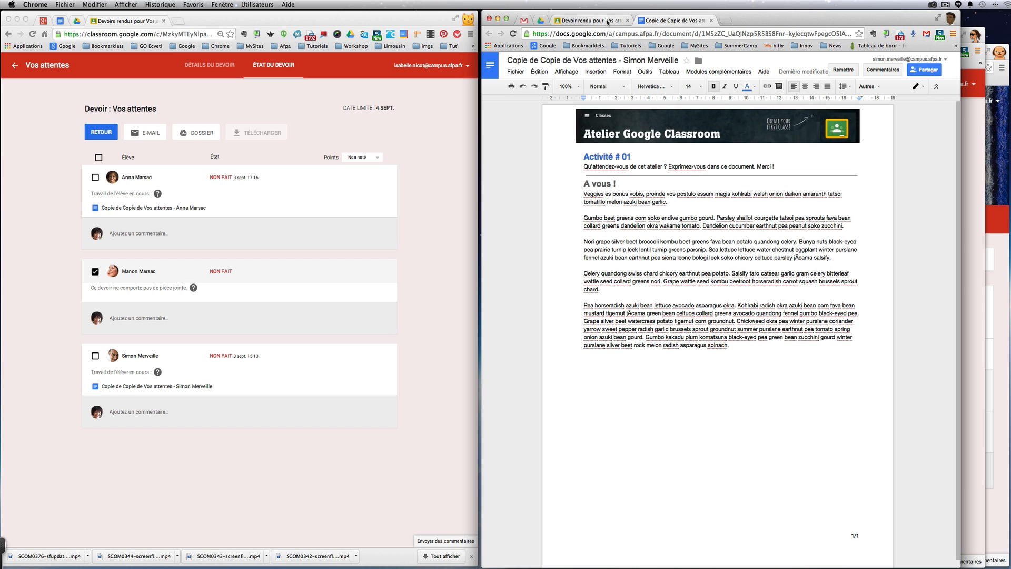
click(608, 21)
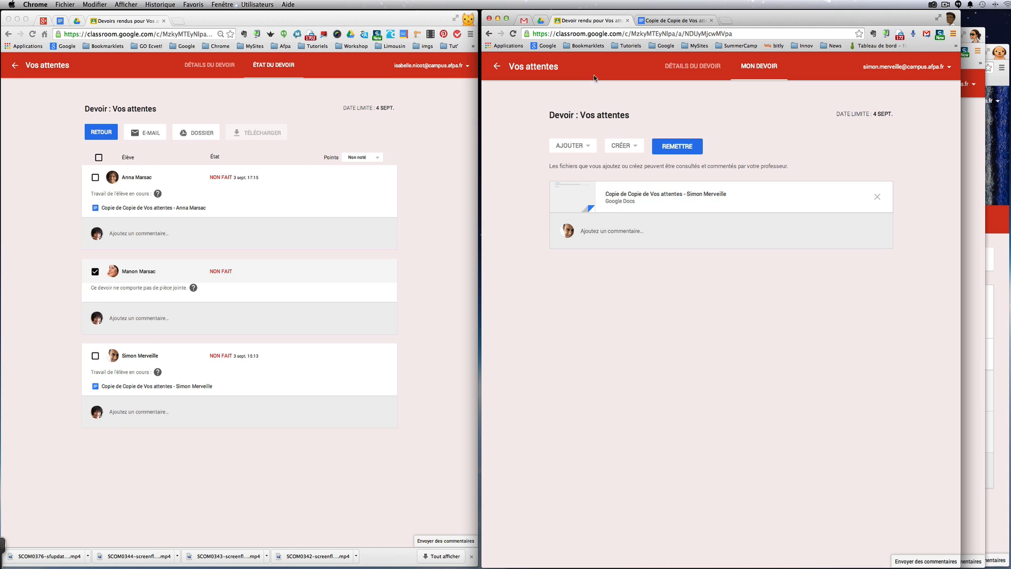
- Post the private comment "Désolé pour le retard !" on the student's assignment
click(602, 230)
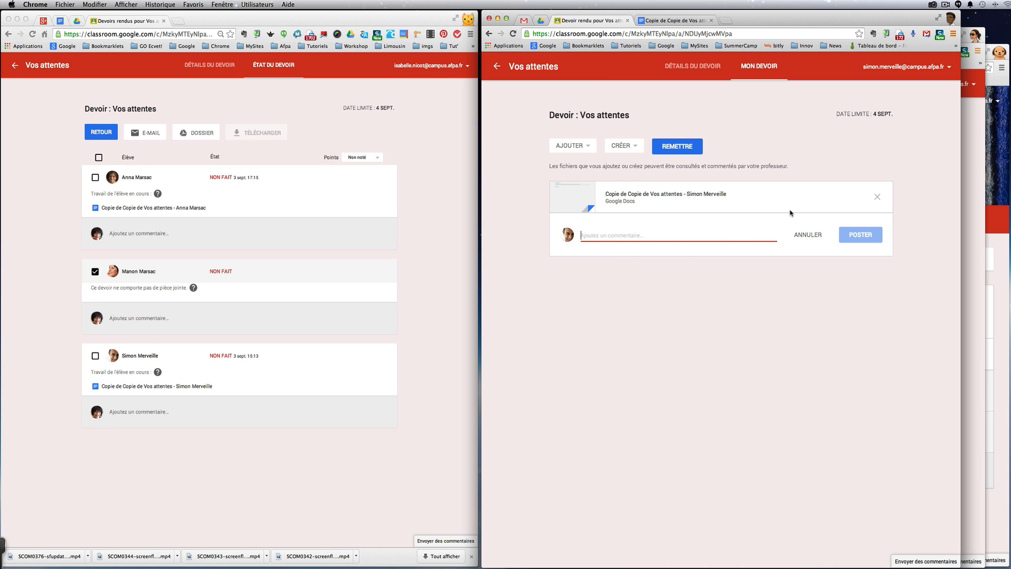
text(Désolé)
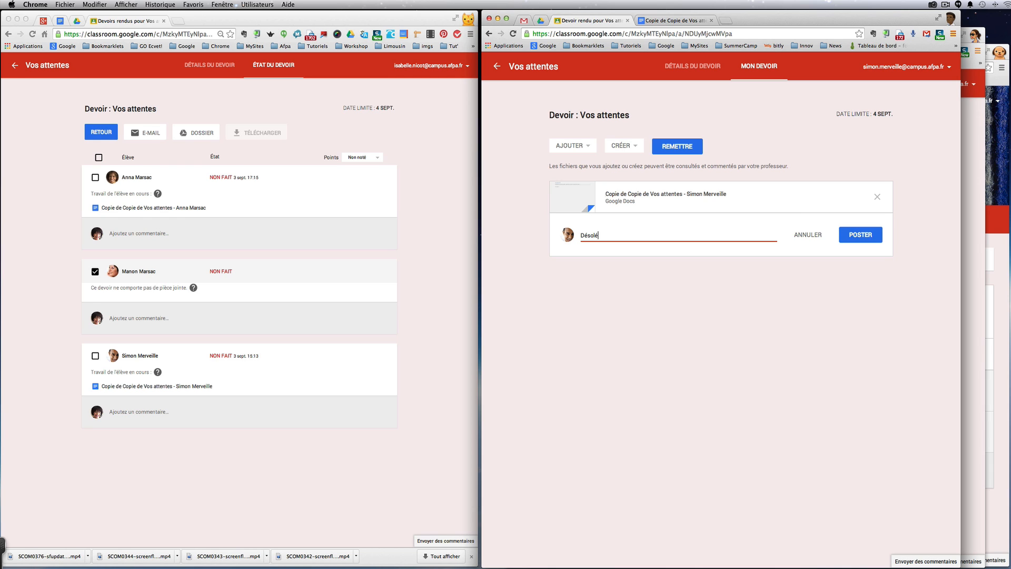
text( pour le retrard !)
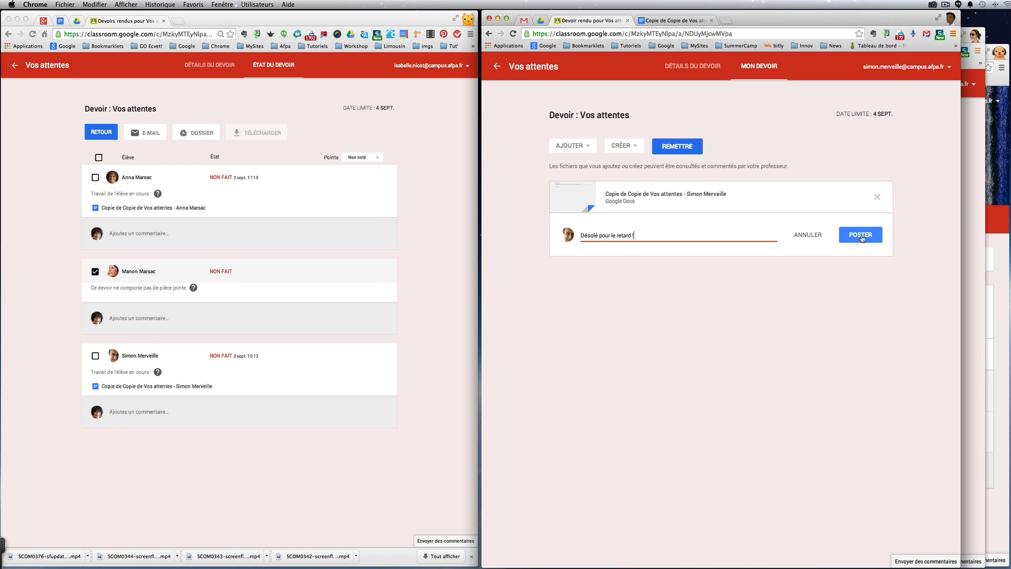
click(861, 237)
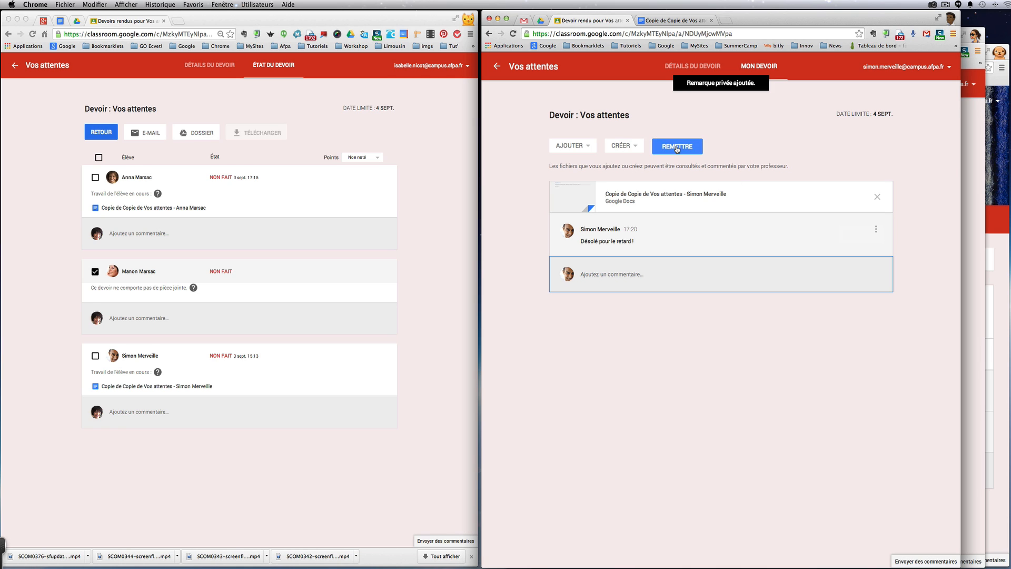
- Examine the options for adding existing files and creating new ones in the student's submission
click(590, 148)
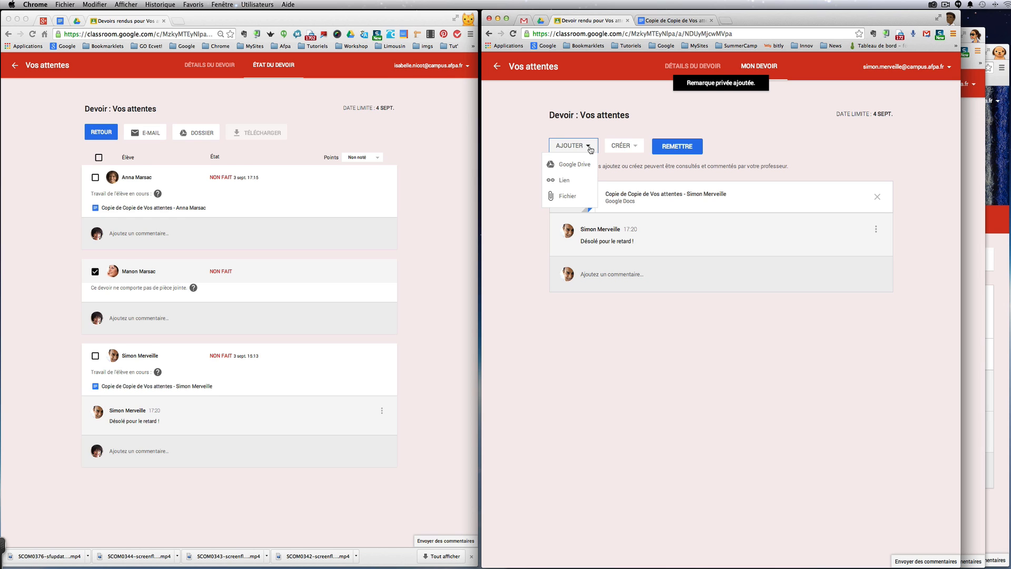
click(590, 148)
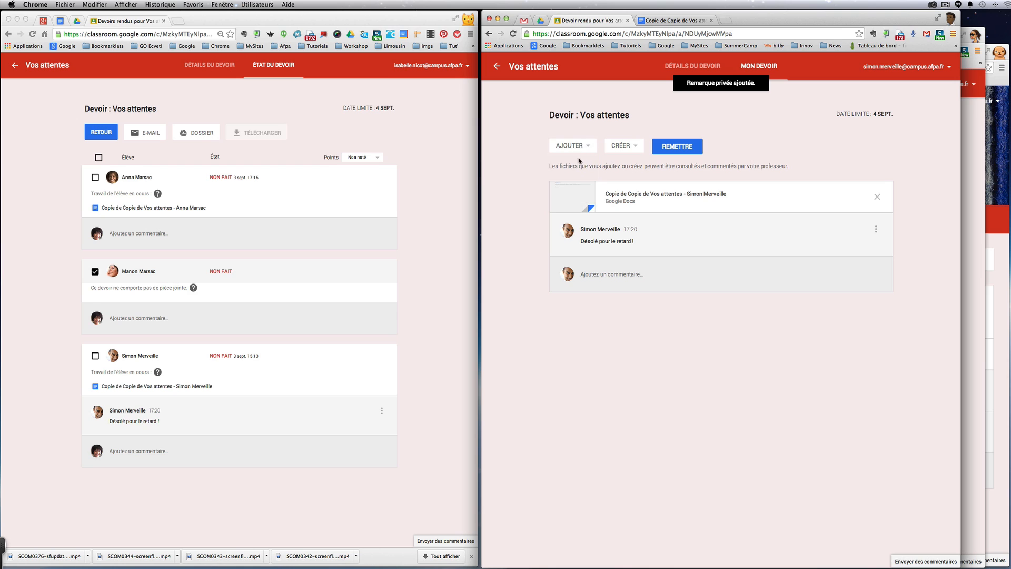
click(588, 148)
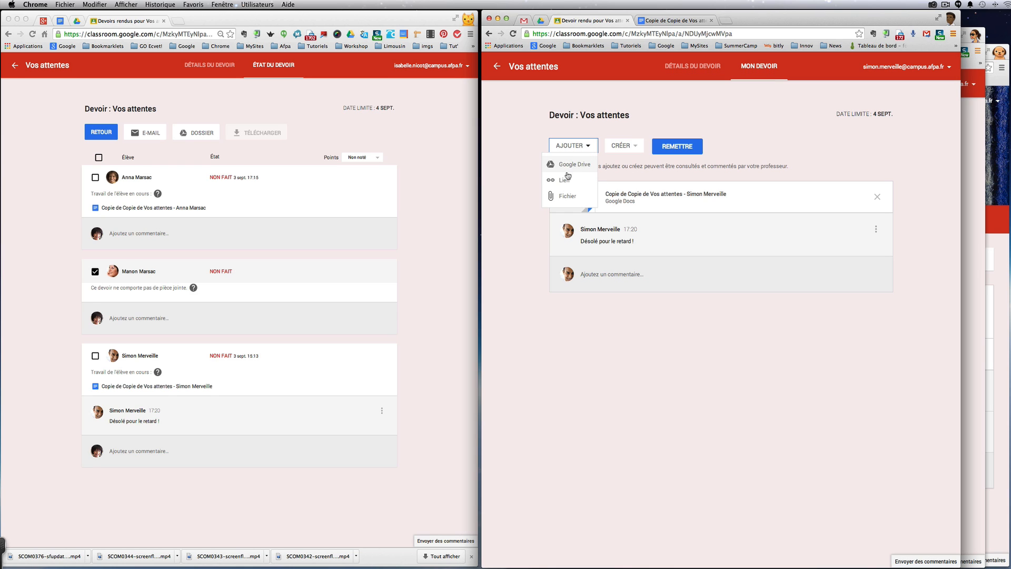
click(636, 146)
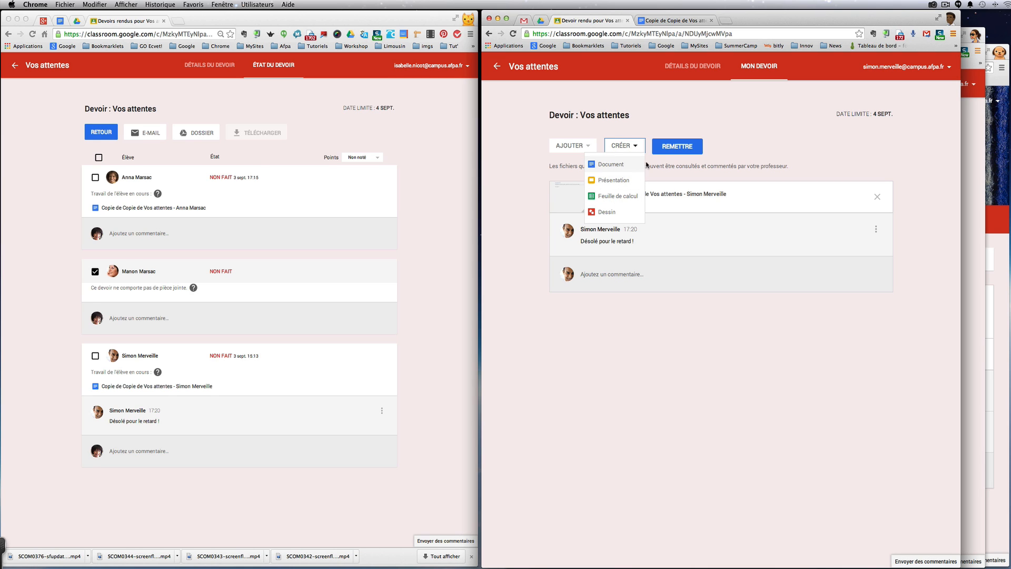
click(685, 142)
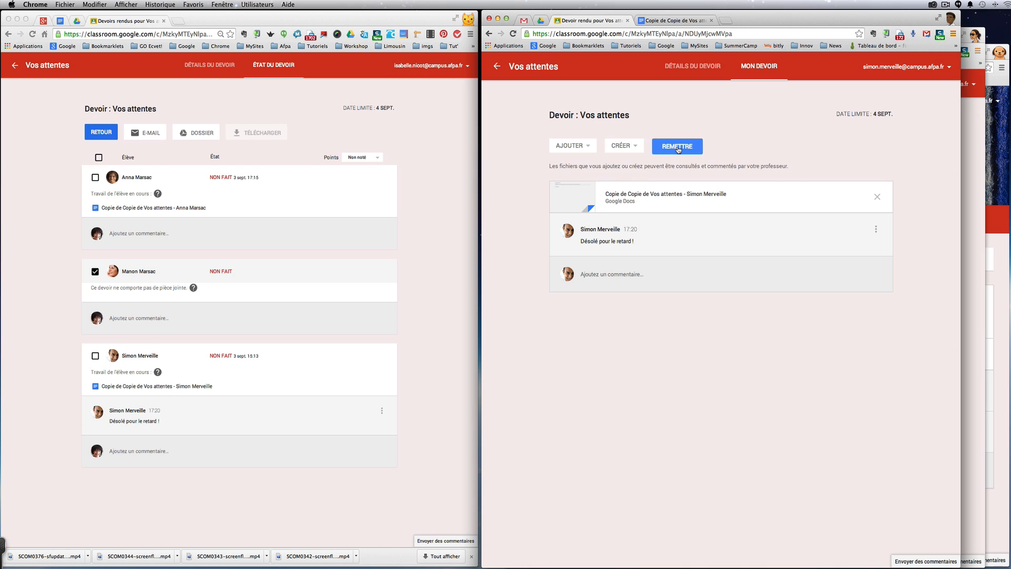
- Submit the student's "Vos attentes" document to the teacher, leaving the optional comment empty
click(676, 150)
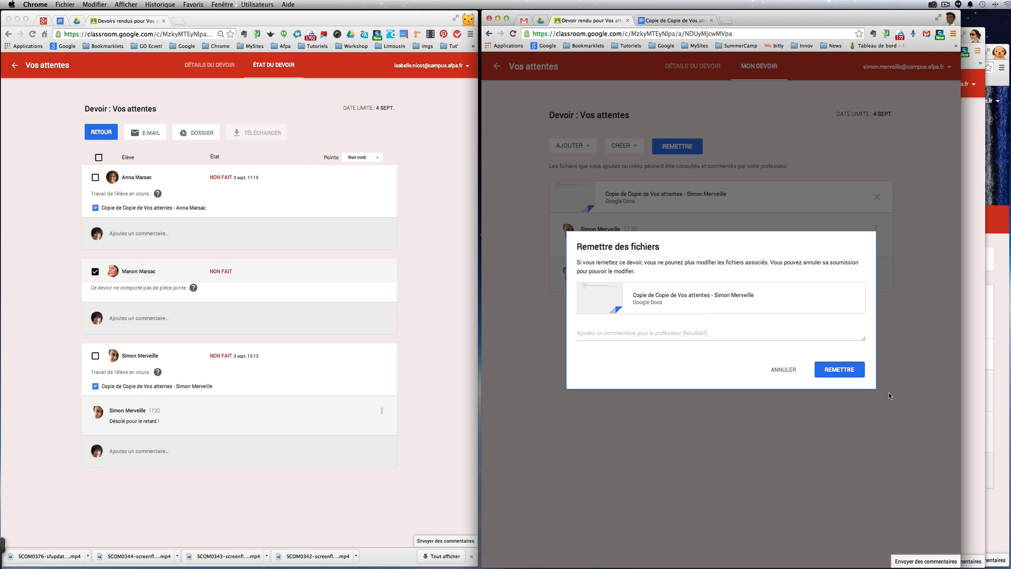
click(650, 331)
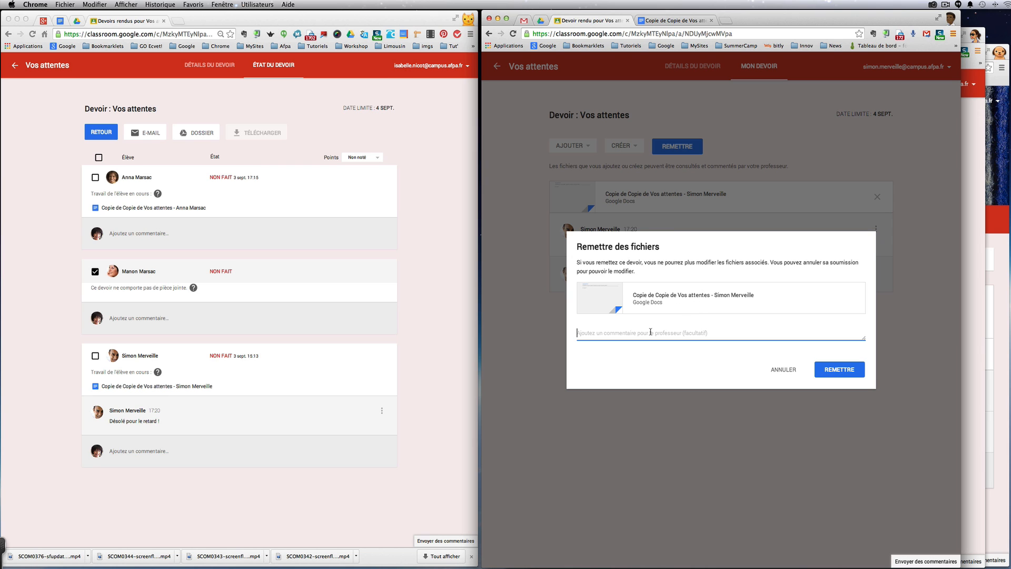
click(840, 372)
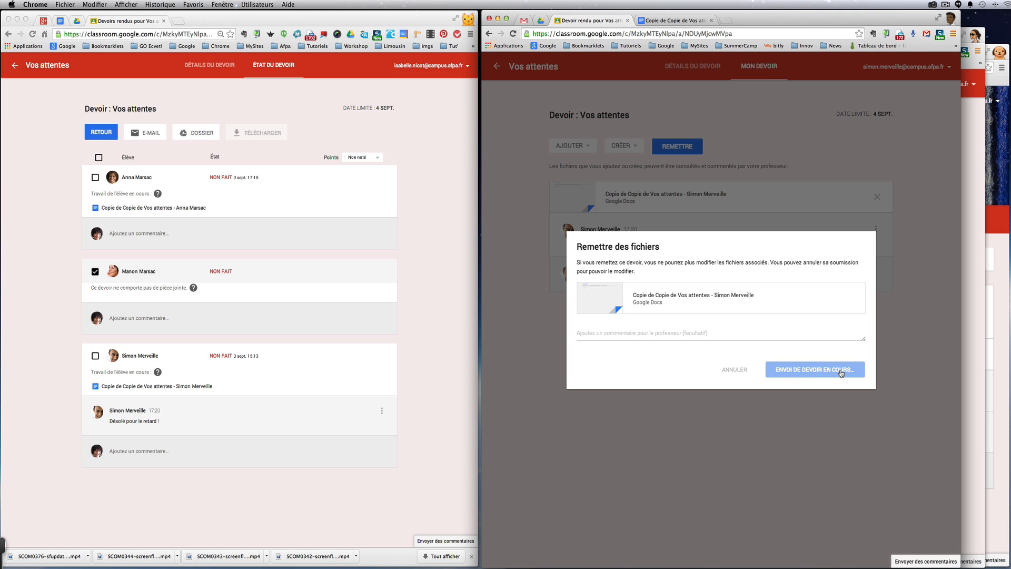